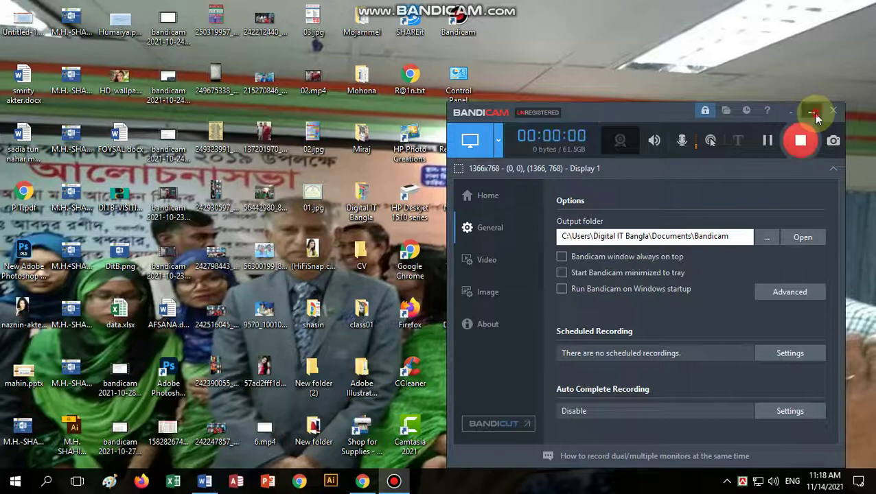
# Start the recording, restore the blank Word document, and bring up its Design options
pyautogui.click(812, 110)
pyautogui.click(205, 482)
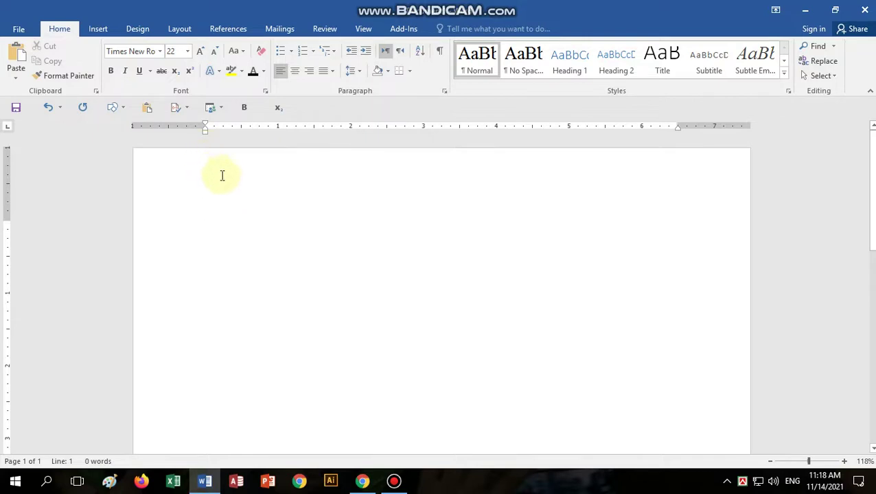
pyautogui.click(137, 29)
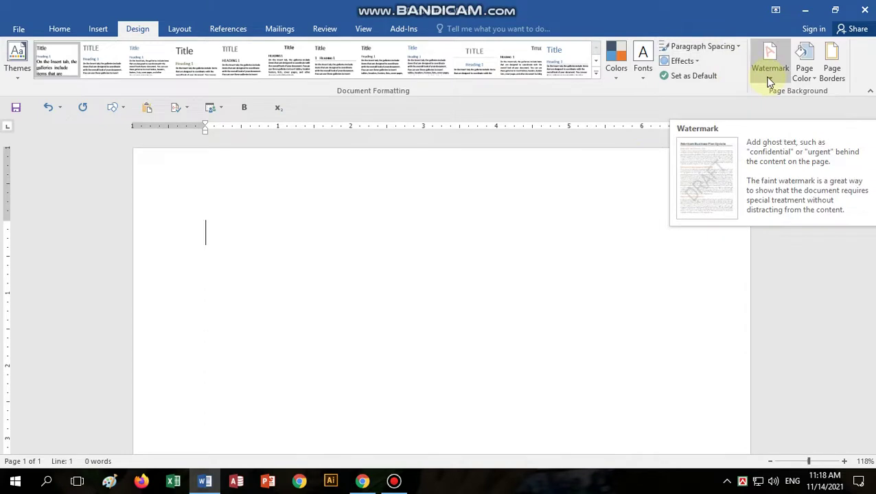
# Apply a different document theme and a new style set from the Design gallery
pyautogui.click(20, 77)
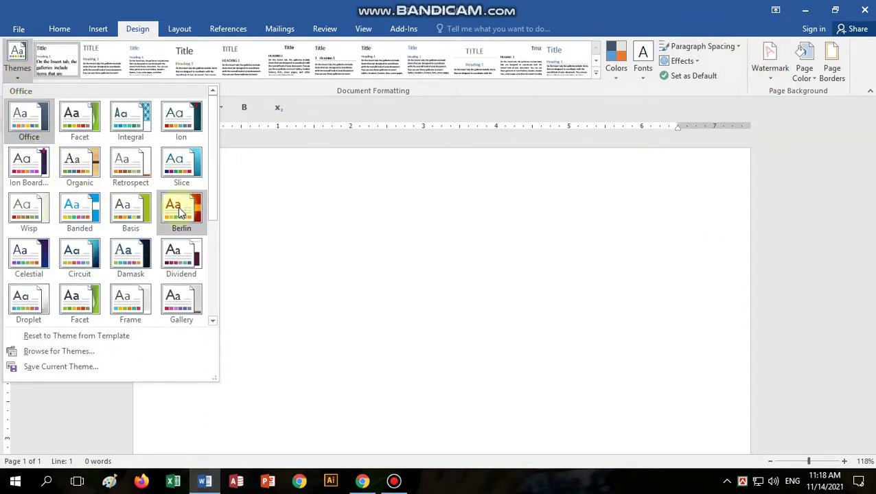
pyautogui.click(177, 170)
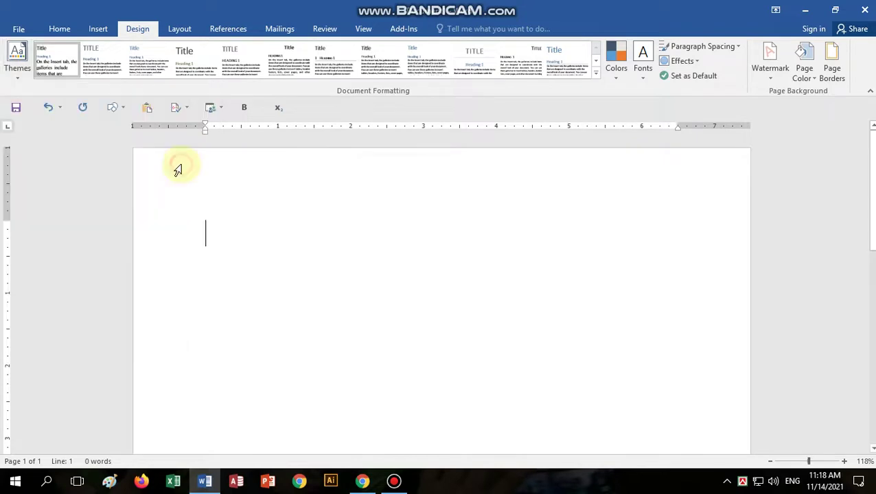
pyautogui.click(595, 74)
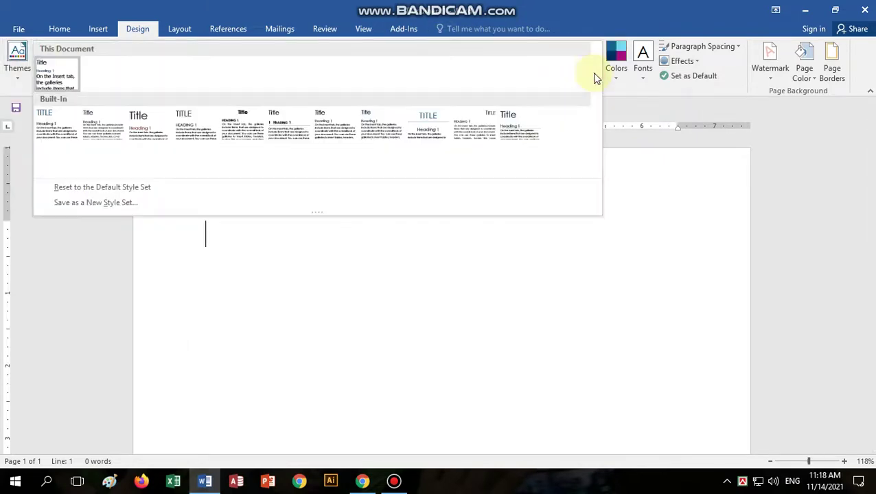
pyautogui.click(506, 123)
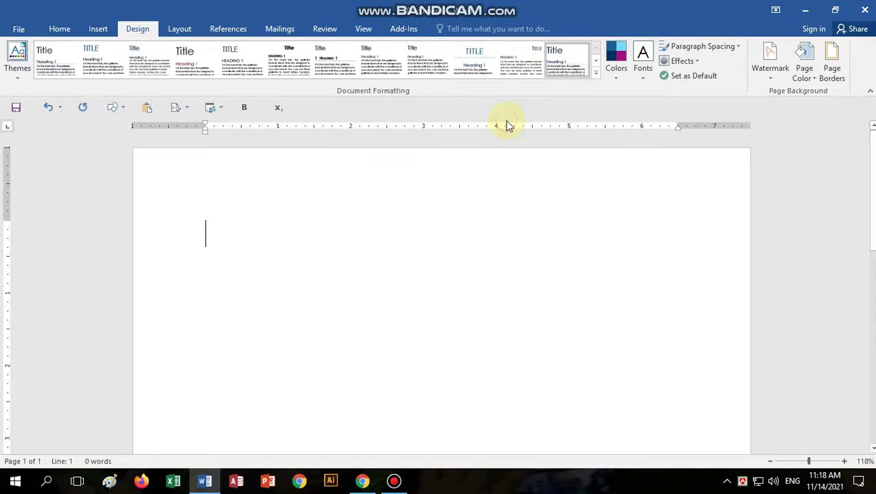
# Use Red Violet theme colours and the Glow Edge effect, then set this design as default
pyautogui.click(617, 75)
pyautogui.click(632, 295)
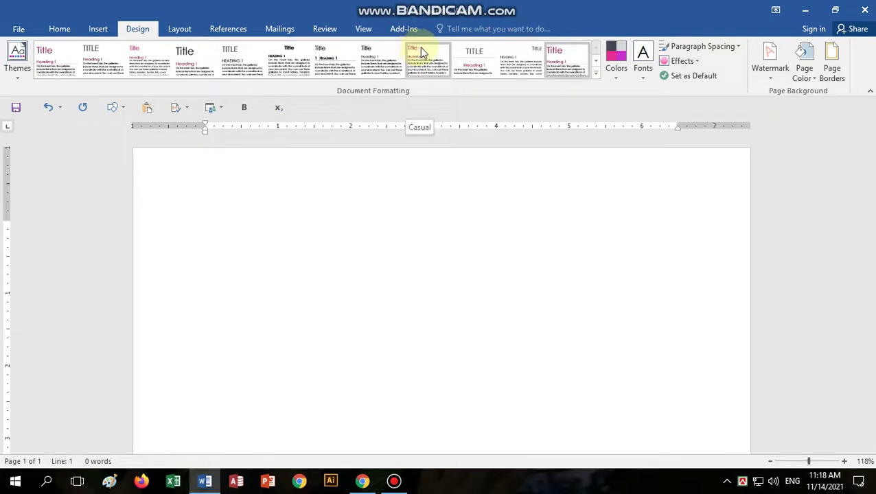
pyautogui.click(695, 60)
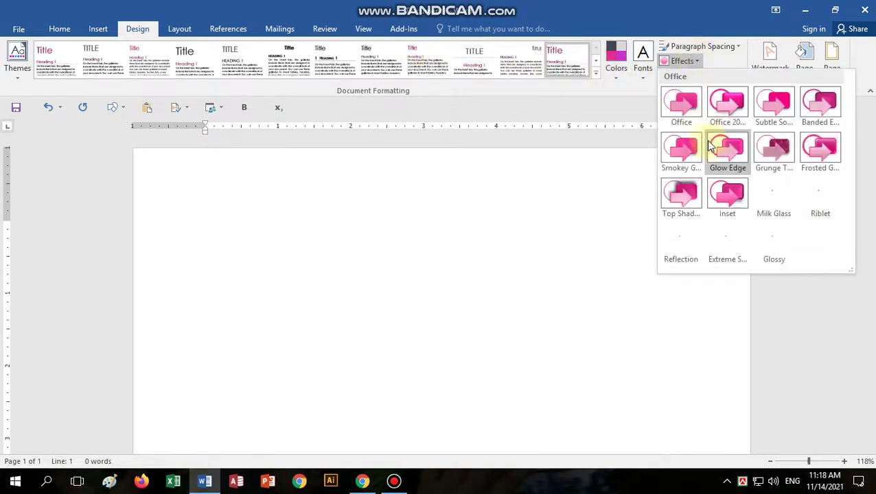
pyautogui.click(720, 151)
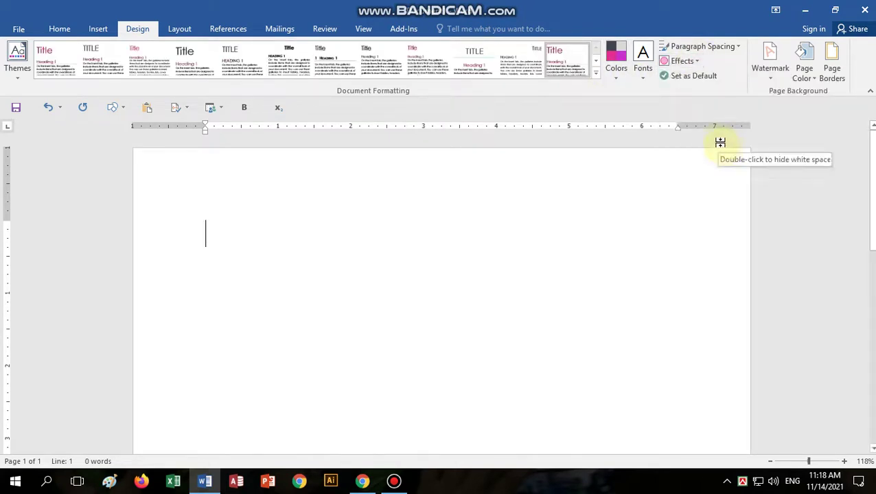
pyautogui.click(710, 77)
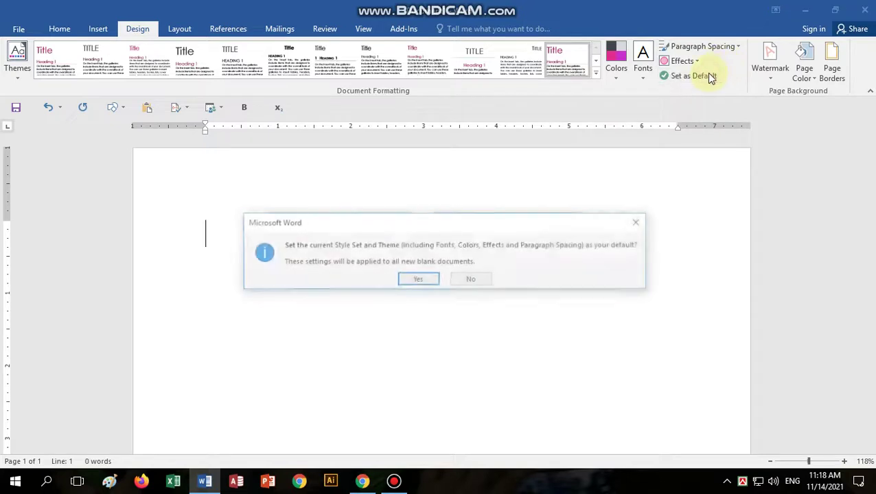
pyautogui.click(418, 279)
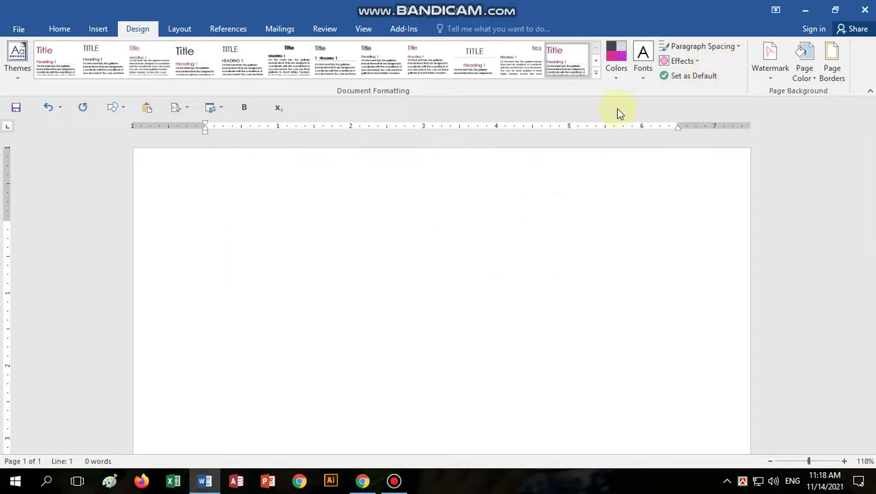
# Open the Printed Watermark dialog through Watermark > Custom Watermark
pyautogui.click(768, 77)
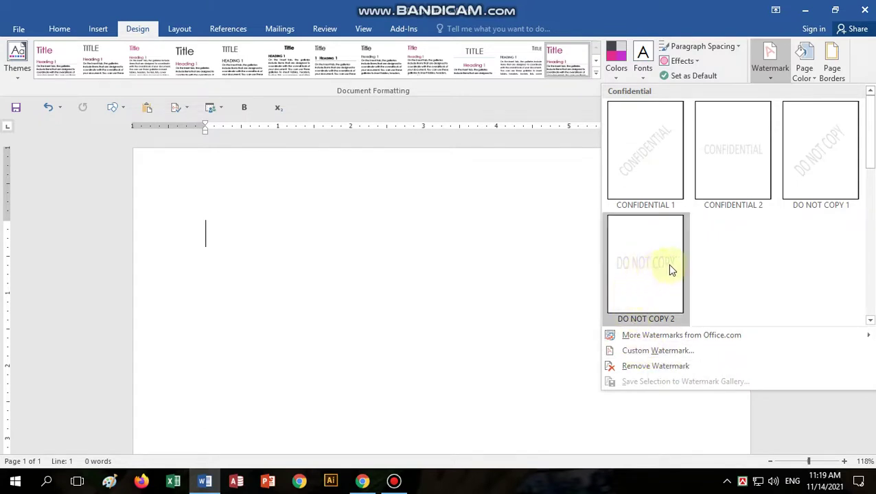
pyautogui.click(655, 353)
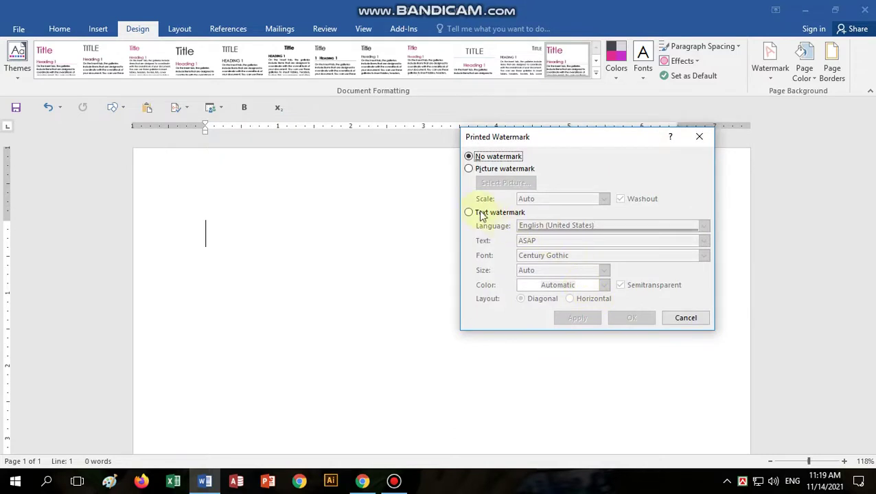
# Apply a red, diagonal text watermark reading 'Digital IT Bangla'
pyautogui.click(479, 214)
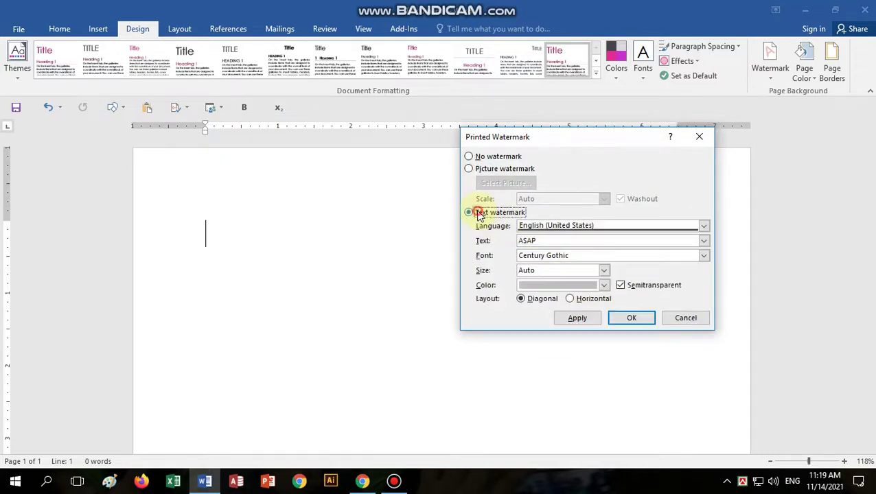
pyautogui.click(543, 240)
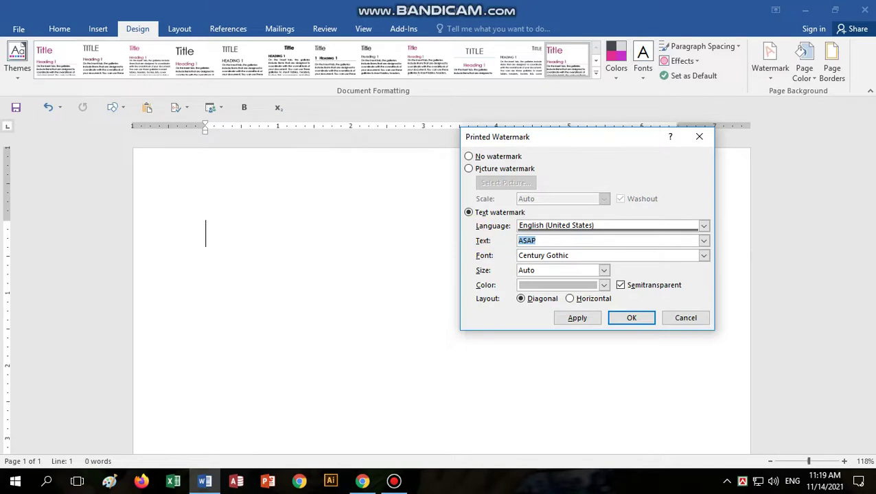
pyautogui.write('Digital IT Bangla')
pyautogui.click(605, 286)
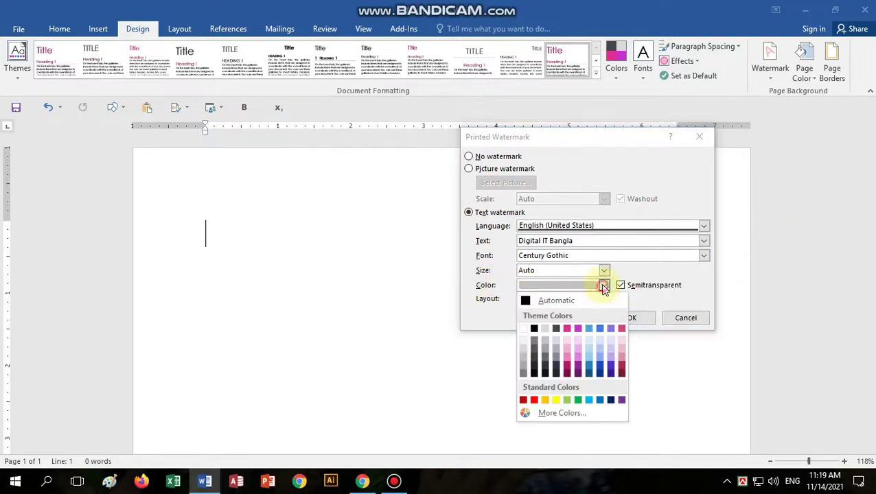
pyautogui.click(535, 400)
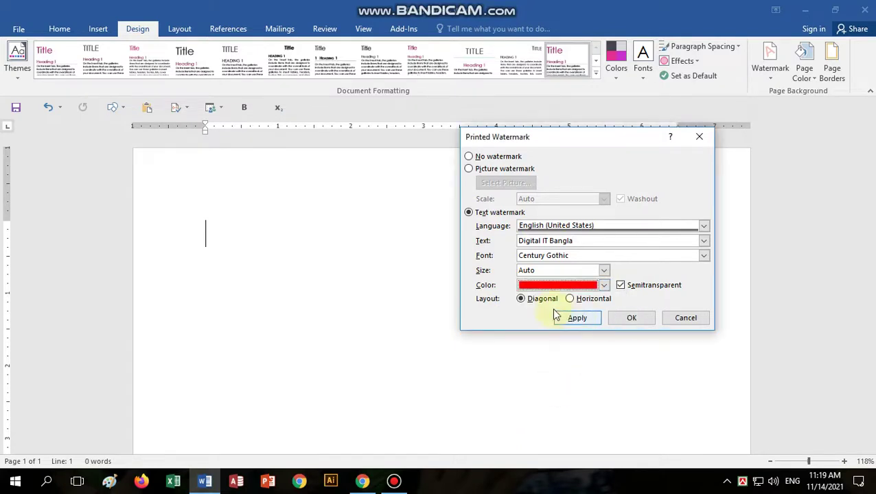
pyautogui.click(522, 300)
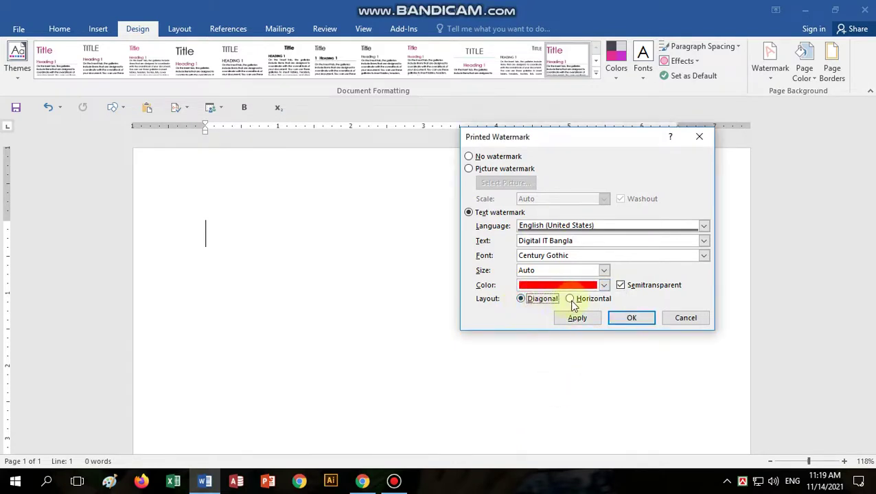
pyautogui.click(570, 299)
pyautogui.click(522, 300)
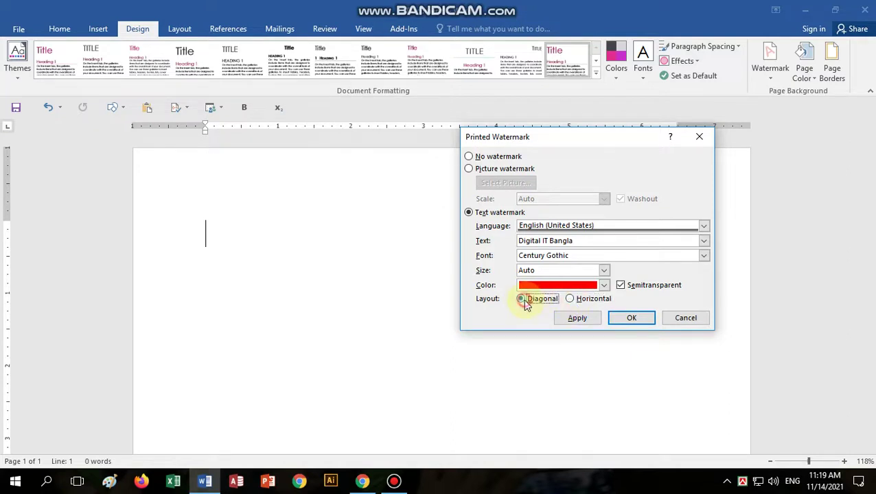
pyautogui.click(620, 320)
# Scroll down the page and type the opening line 'A quick brown fox jumps over the lazy dog.'
pyautogui.scroll(-2, 619, 318)
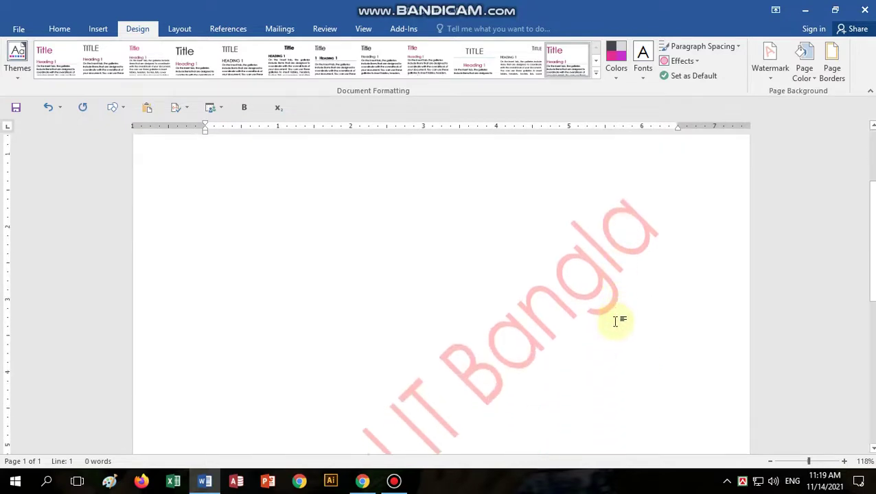
pyautogui.keyDown('ctrl'); pyautogui.scroll(-6, 615, 323); pyautogui.keyUp('ctrl')
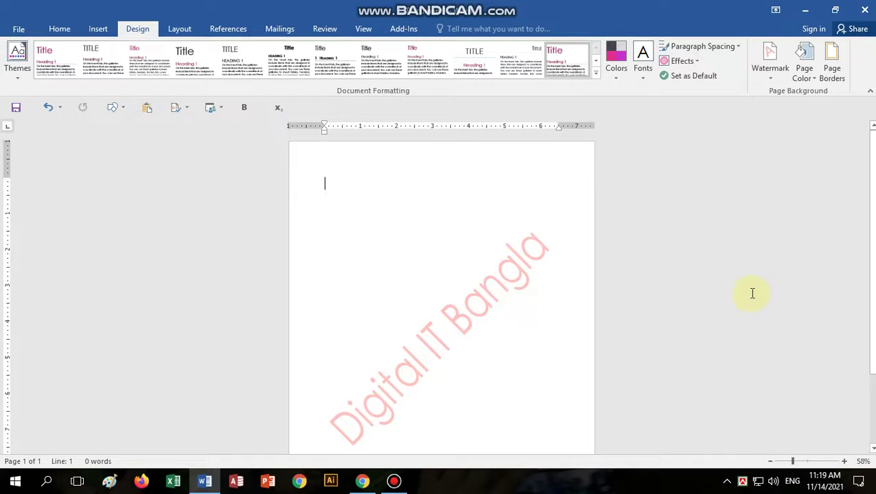
pyautogui.write('A')
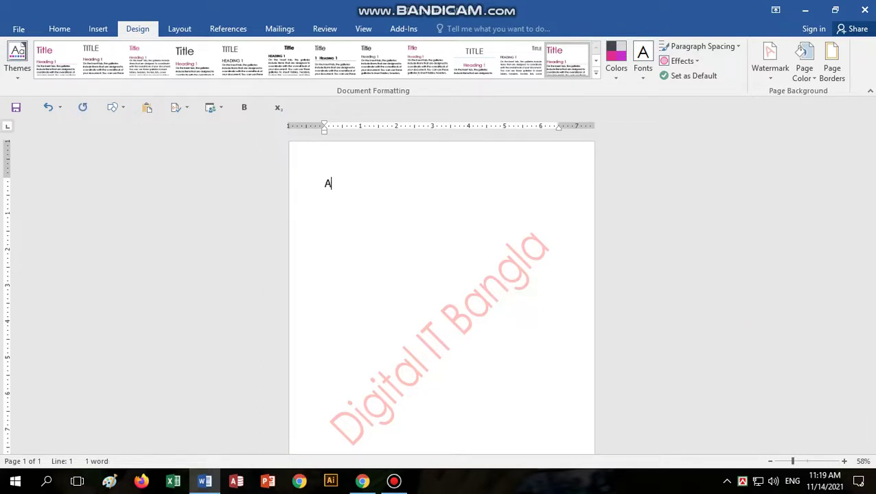
pyautogui.write(' quick')
pyautogui.write(' brown fox ju')
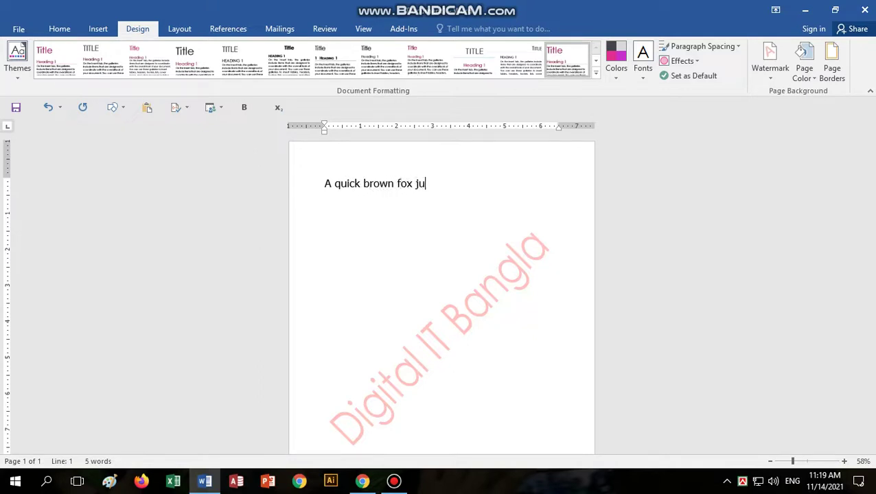
pyautogui.write('mps ov')
pyautogui.write('er the lazy dog.')
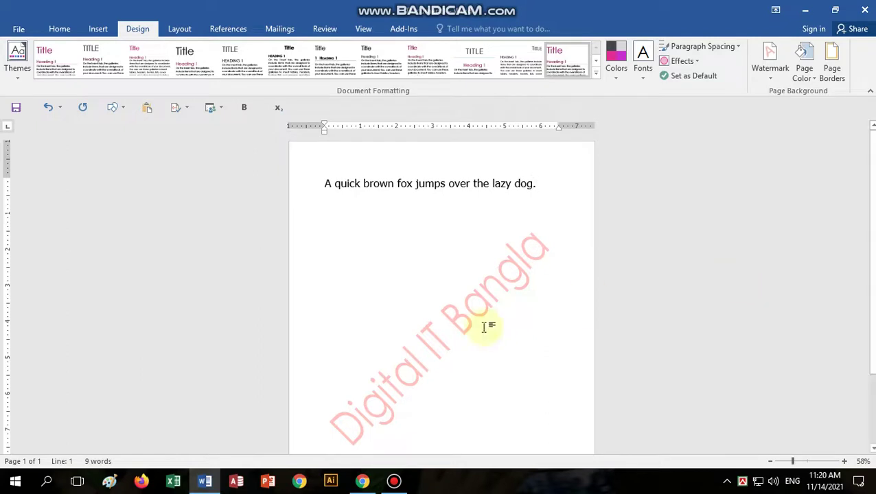
# Copy the fox sentence and paste it repeatedly, giving 17 lines of the sentence
pyautogui.click(264, 180)
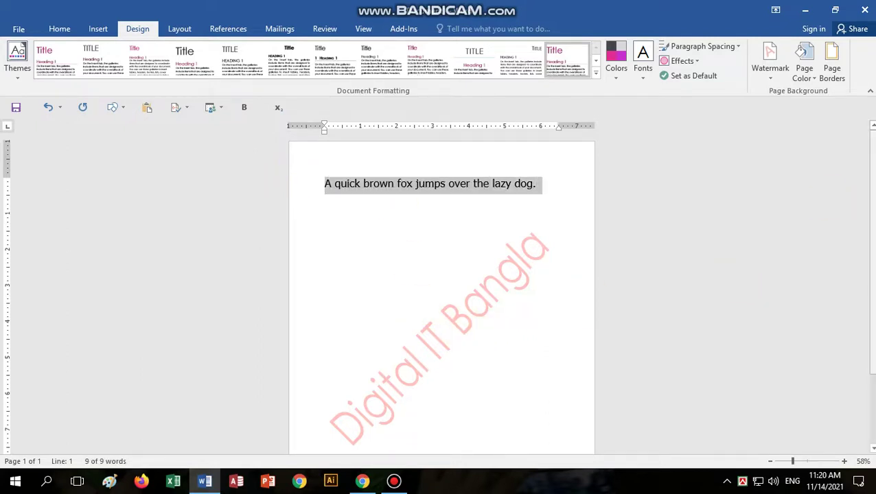
pyautogui.hotkey('ctrl', 'c')
pyautogui.hotkey('ctrl', 'v')
pyautogui.hotkey('ctrl', 'v')
pyautogui.hotkey('ctrl', 'v')
pyautogui.hotkey('ctrl', 'v')
pyautogui.hotkey('ctrl', 'v')
pyautogui.hotkey('ctrl', 'v')
pyautogui.hotkey('ctrl', 'v')
pyautogui.hotkey('ctrl', 'v')
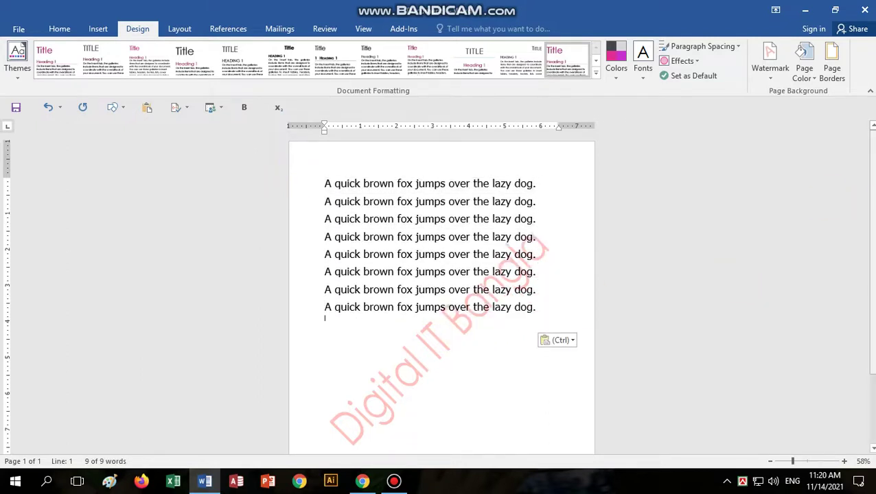
pyautogui.hotkey('ctrl', 'v')
pyautogui.hotkey('ctrl', 'v')
pyautogui.hotkey('ctrl', 'v')
pyautogui.hotkey('ctrl', 'v')
pyautogui.hotkey('ctrl', 'v')
pyautogui.hotkey('ctrl', 'v')
pyautogui.hotkey('ctrl', 'v')
pyautogui.hotkey('ctrl', 'v')
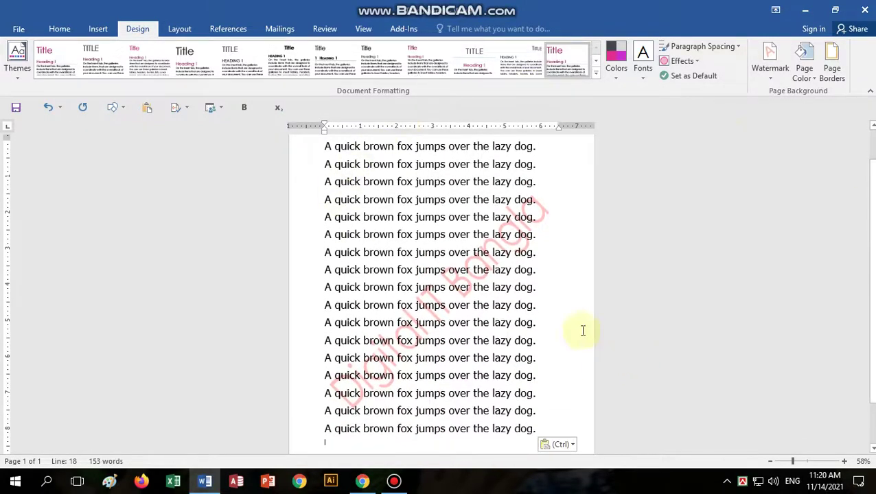
pyautogui.scroll(2, 530, 305)
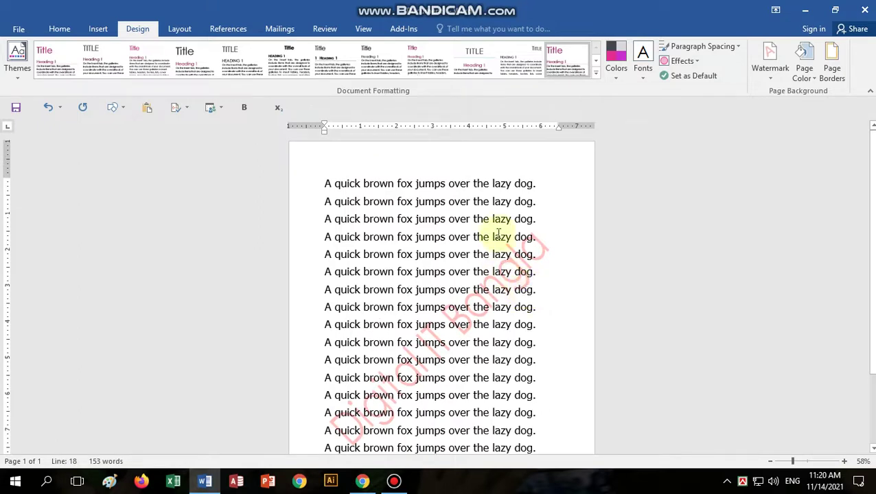
pyautogui.scroll(-2, 513, 254)
pyautogui.hotkey('ctrl', 'v')
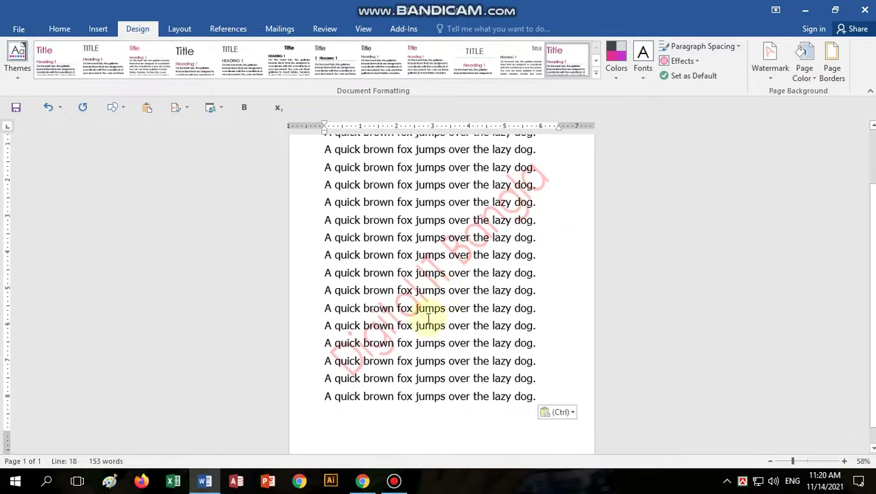
pyautogui.scroll(2, 428, 317)
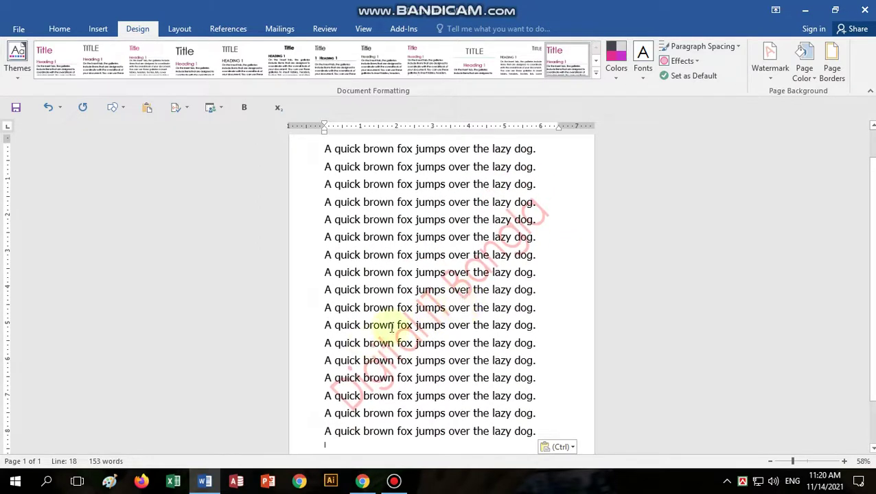
pyautogui.keyDown('ctrl'); pyautogui.scroll(4, 511, 309); pyautogui.keyUp('ctrl')
pyautogui.keyDown('ctrl'); pyautogui.scroll(1, 511, 313); pyautogui.keyUp('ctrl')
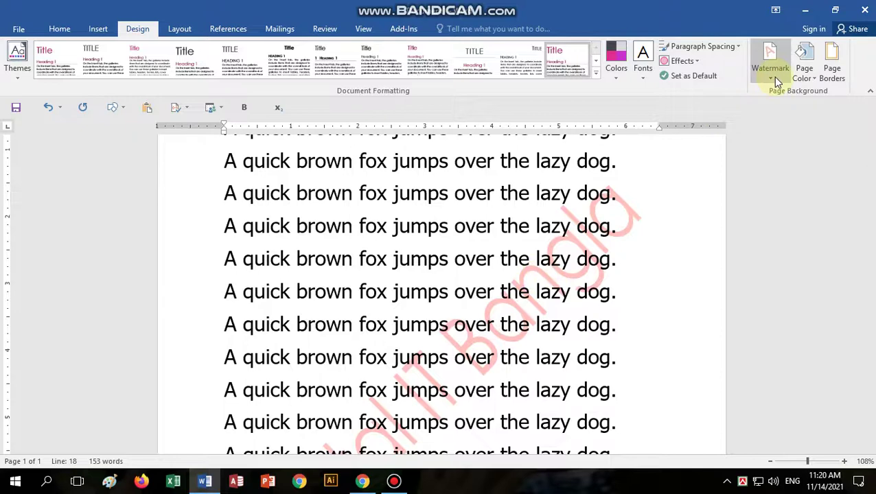
# Switch the custom watermark to a washed-out picture watermark using giant_72681.jpg
pyautogui.click(772, 77)
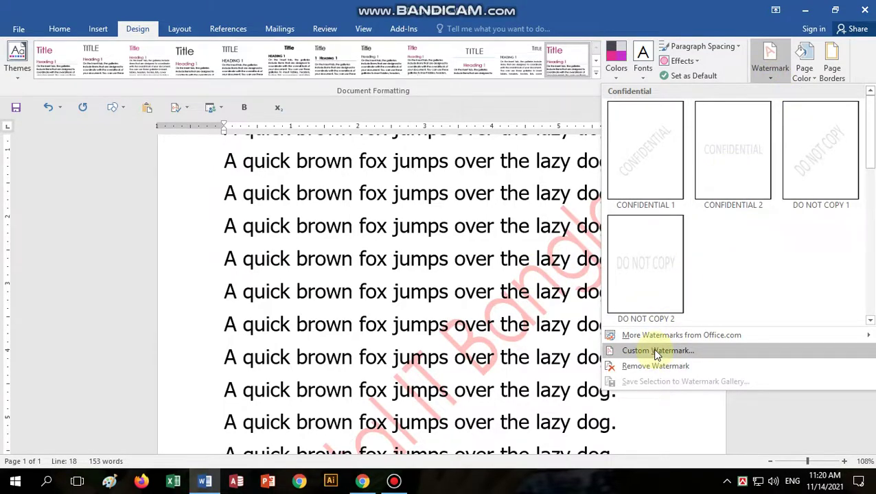
pyautogui.click(656, 351)
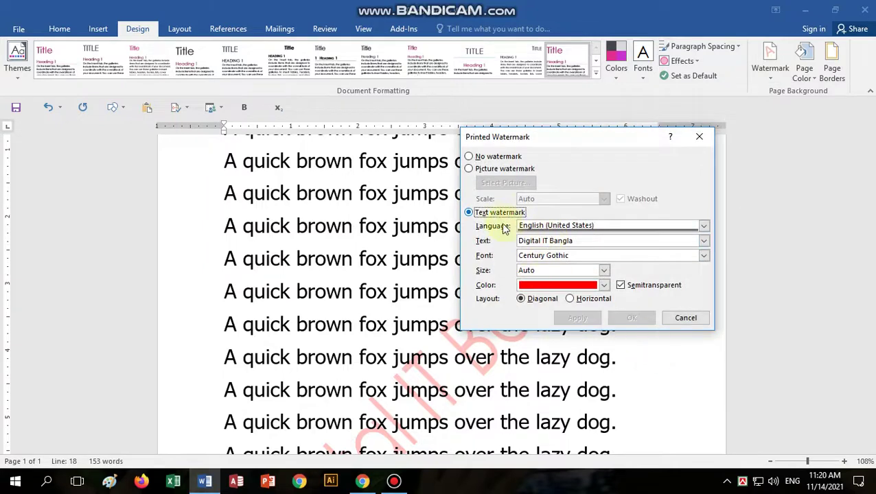
pyautogui.click(484, 172)
pyautogui.click(493, 183)
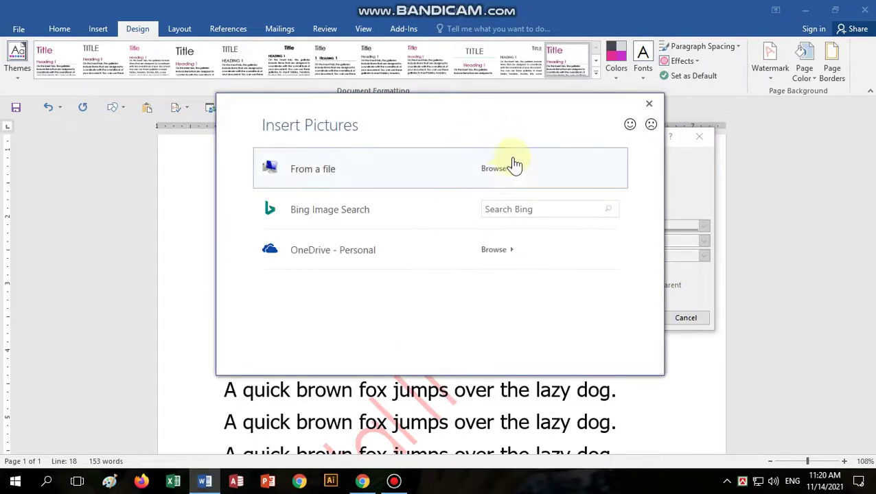
pyautogui.click(494, 168)
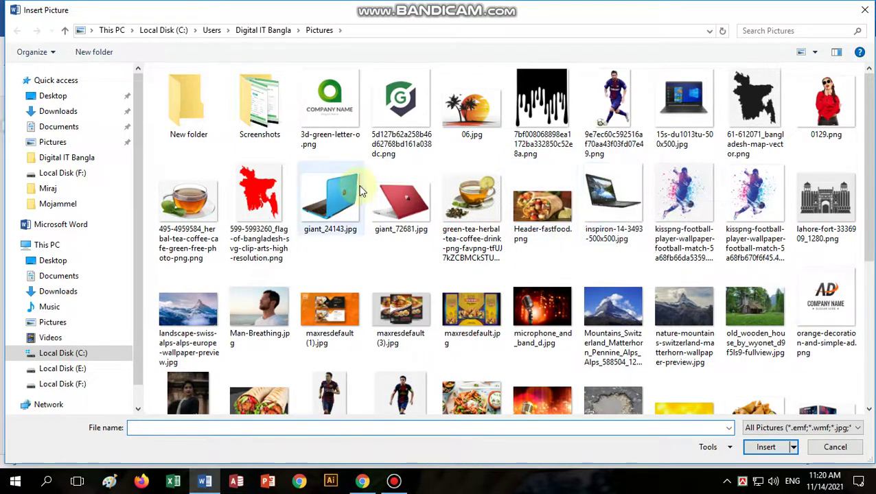
pyautogui.click(401, 201)
pyautogui.click(766, 448)
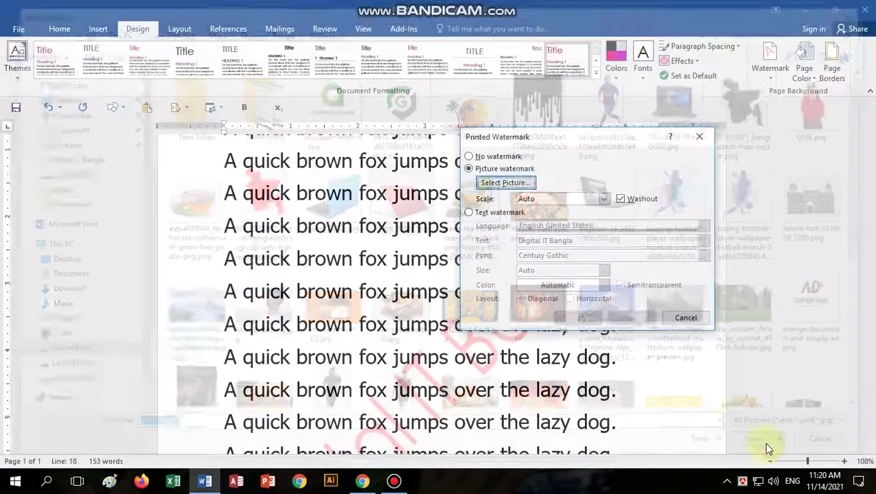
# Apply the giant_72681.jpg picture watermark, check the page, then remove the watermark
pyautogui.click(643, 321)
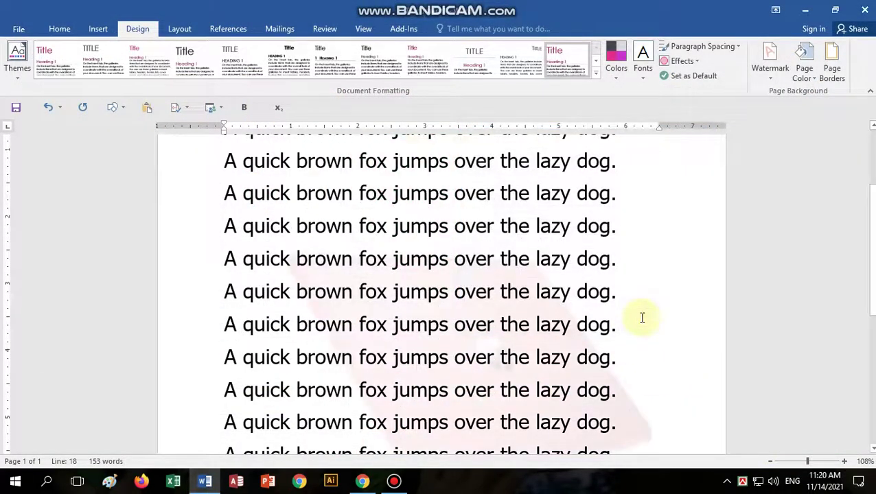
pyautogui.scroll(-2, 641, 318)
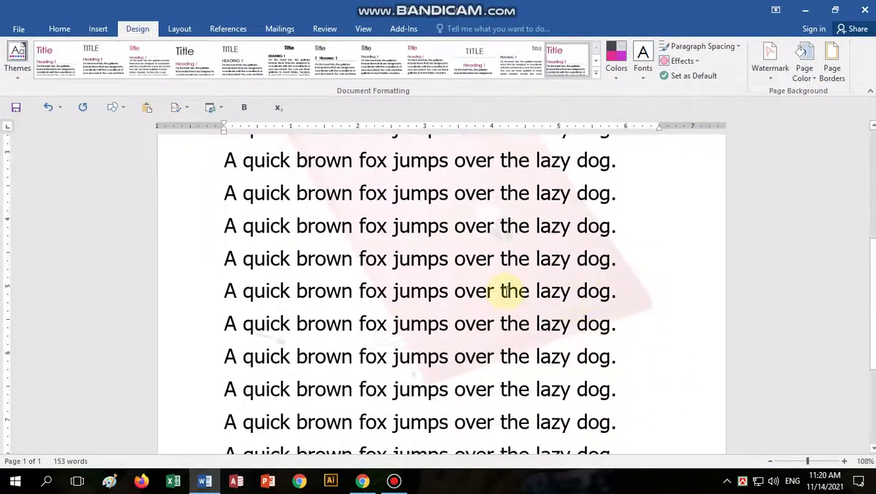
pyautogui.click(770, 77)
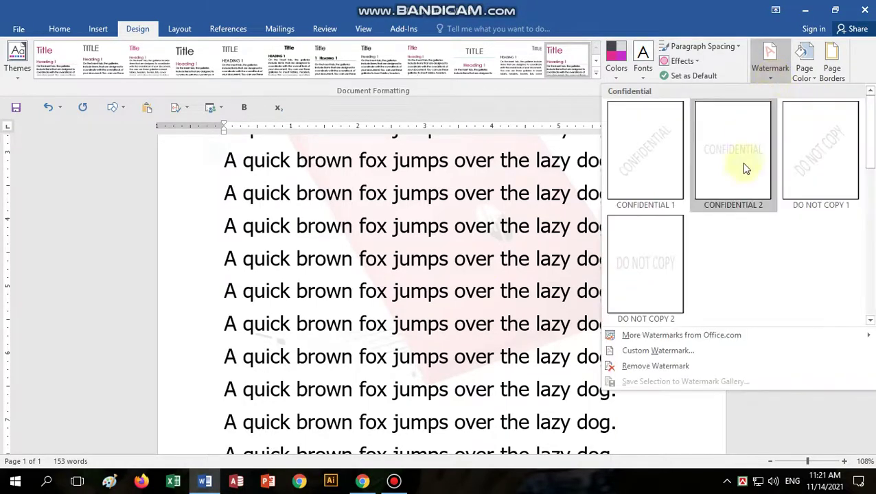
pyautogui.click(656, 367)
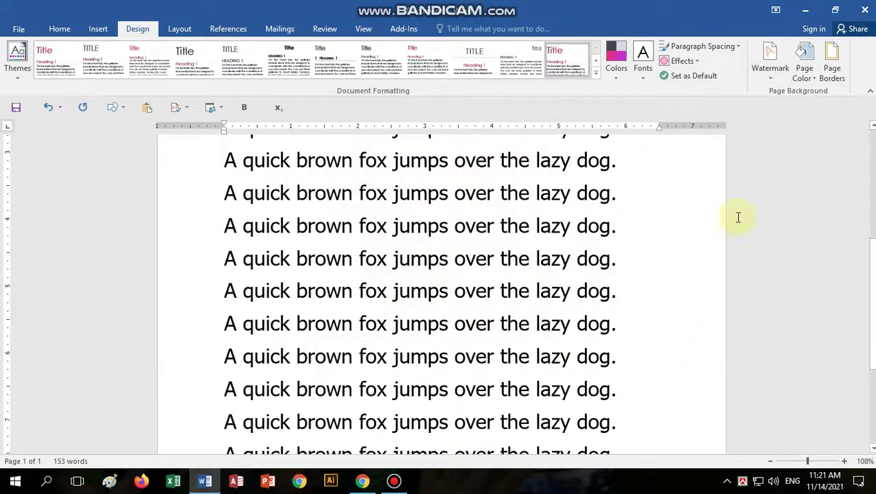
pyautogui.click(772, 65)
# Replace the watermark with the author's name as green diagonal text
pyautogui.click(656, 351)
pyautogui.click(489, 212)
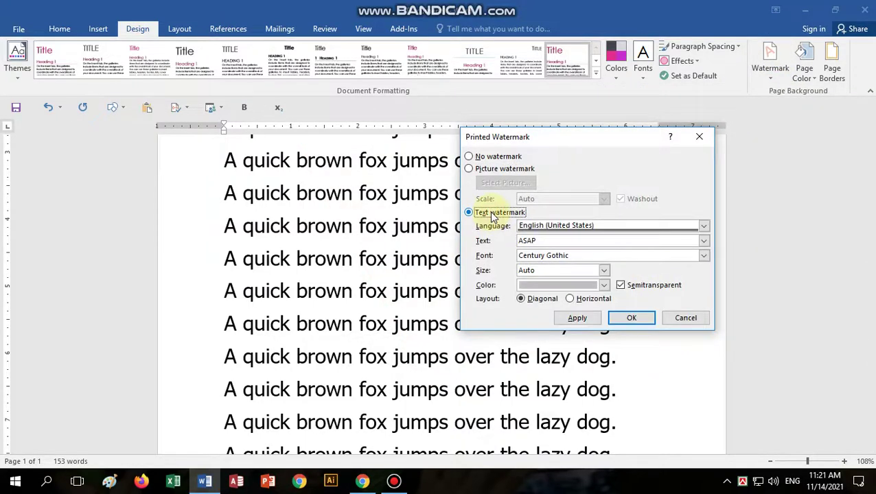
pyautogui.doubleClick(551, 240)
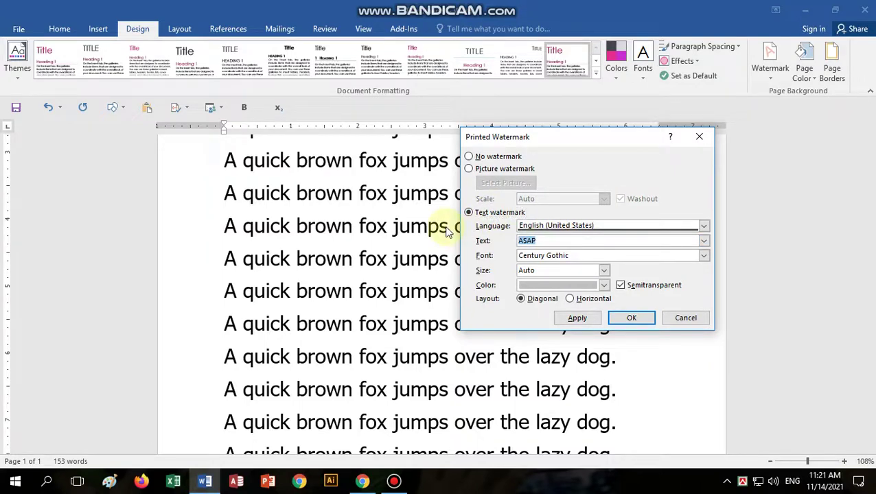
pyautogui.write('M.H Shahin Sir')
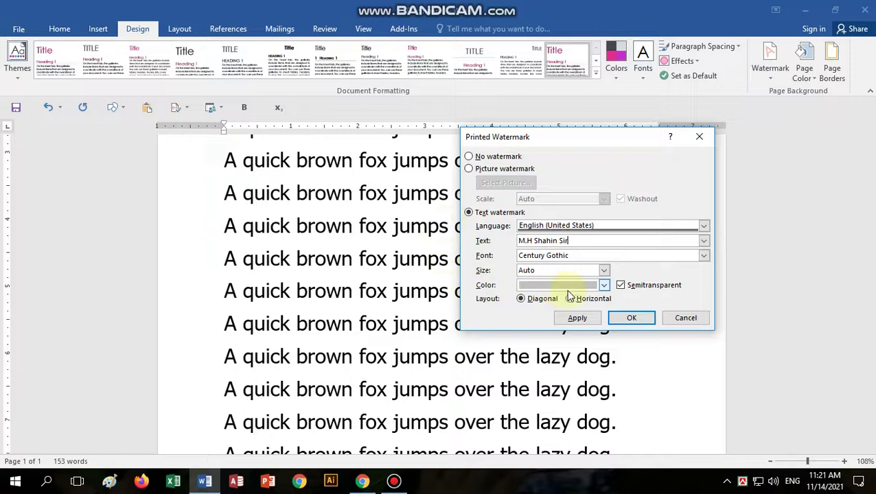
pyautogui.click(603, 285)
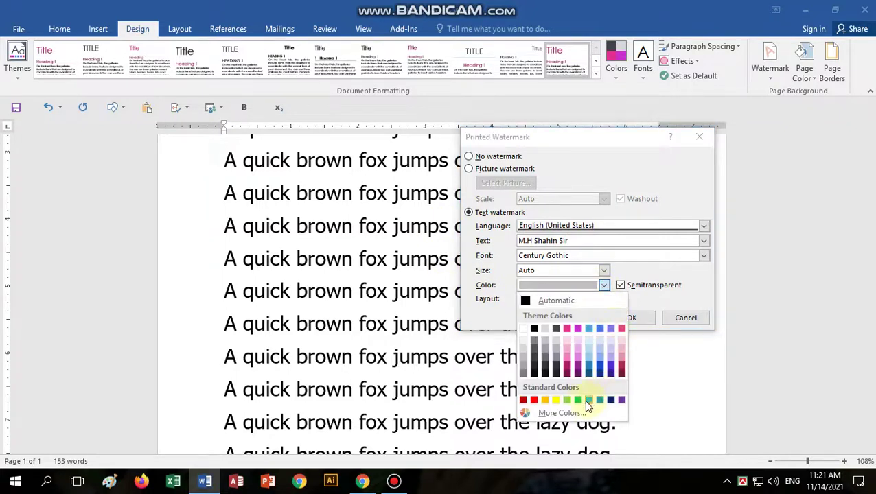
pyautogui.click(578, 400)
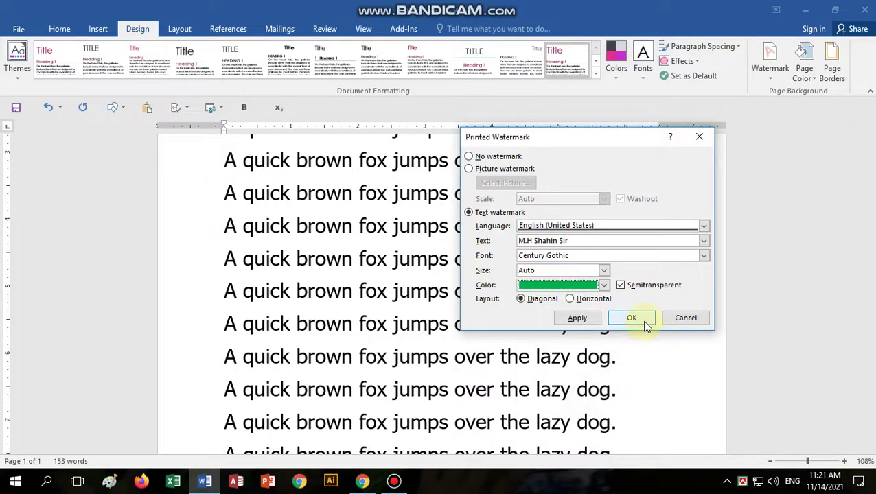
pyautogui.click(632, 319)
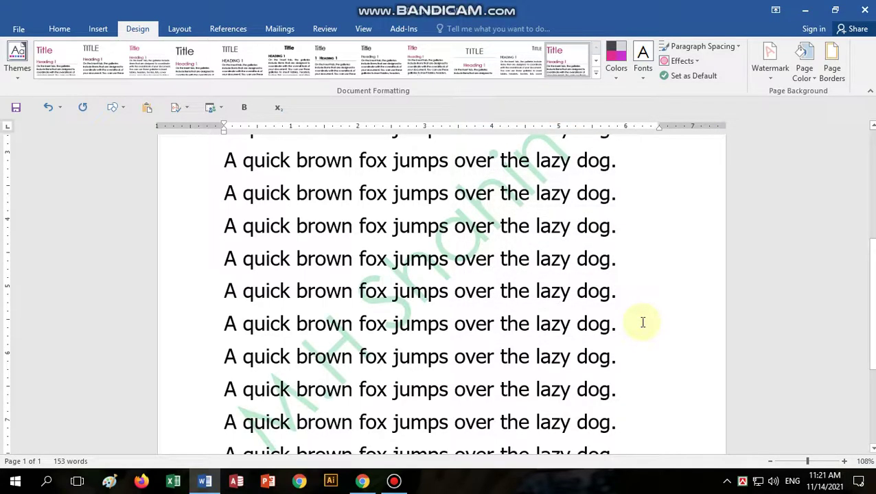
# Reduce the name watermark's text size to 40
pyautogui.click(770, 65)
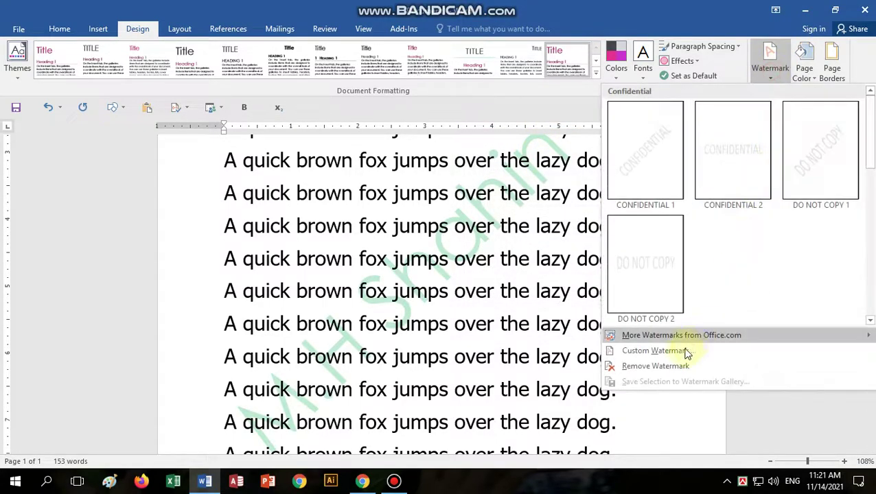
pyautogui.click(672, 351)
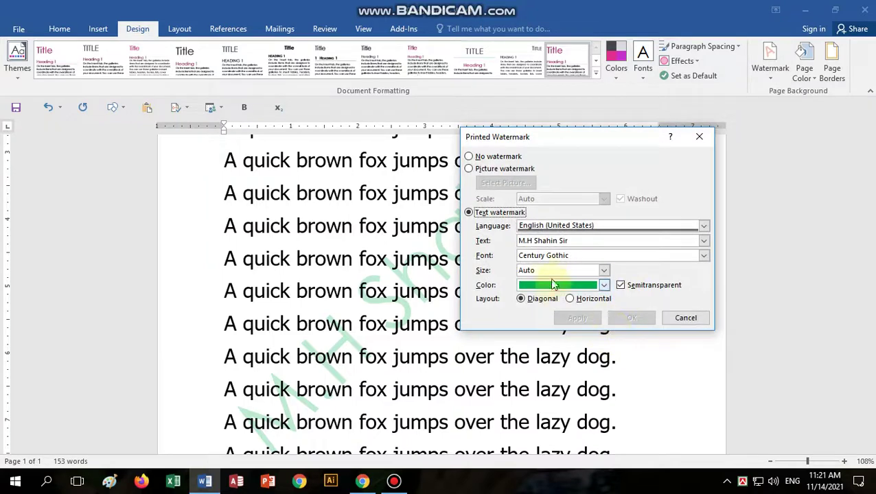
pyautogui.click(604, 270)
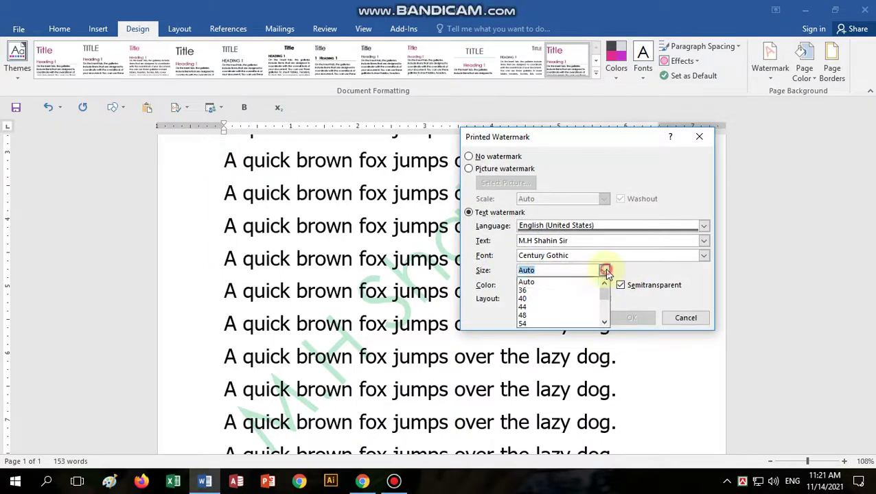
pyautogui.click(535, 305)
pyautogui.click(625, 318)
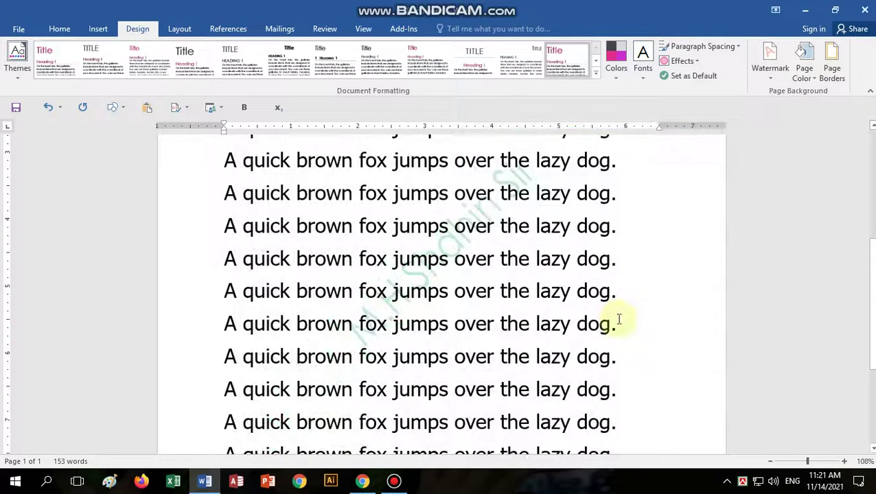
pyautogui.scroll(3, 481, 288)
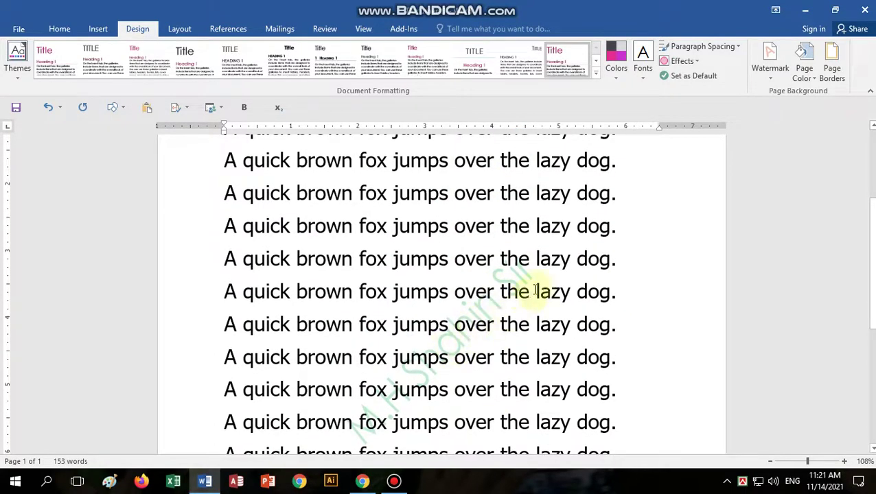
# Set the page colour to a light blue Theme Colors swatch
pyautogui.click(806, 74)
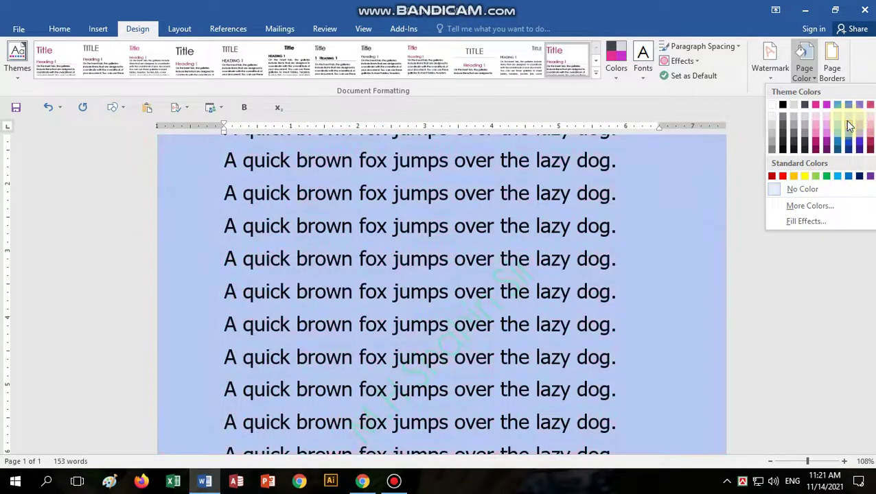
pyautogui.click(831, 120)
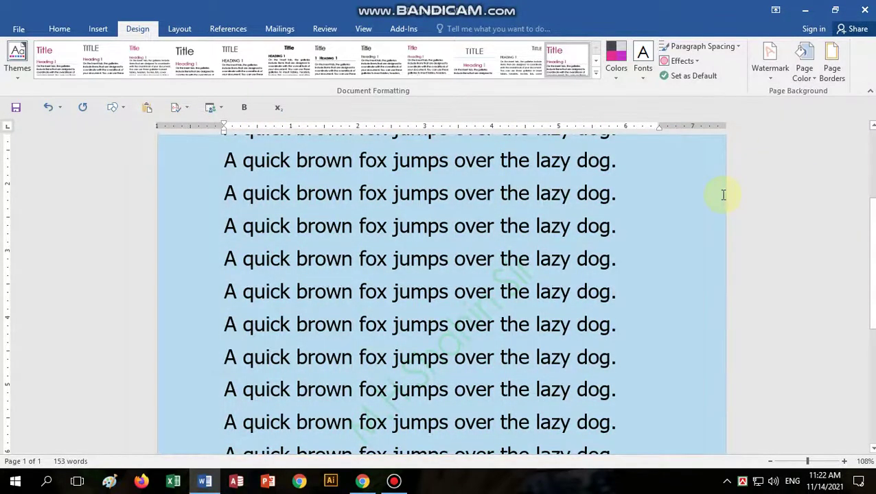
# Frame the page with a Box border using the black vine-style art border
pyautogui.click(831, 58)
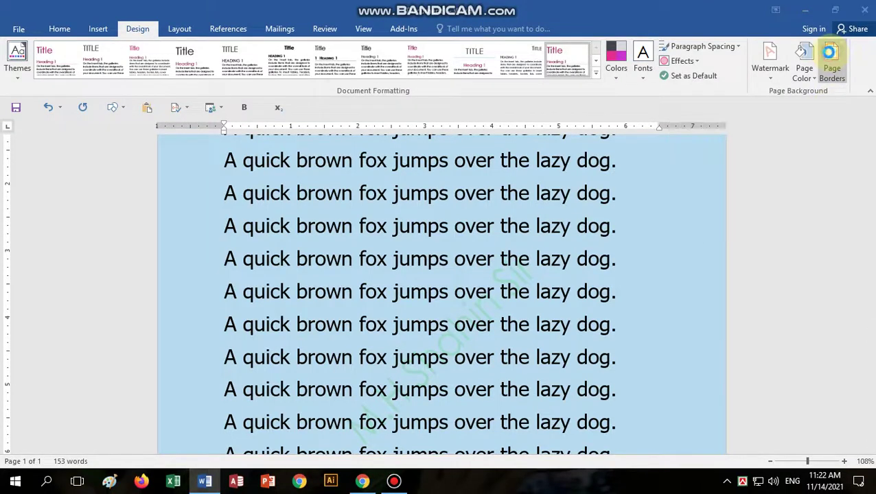
pyautogui.click(352, 173)
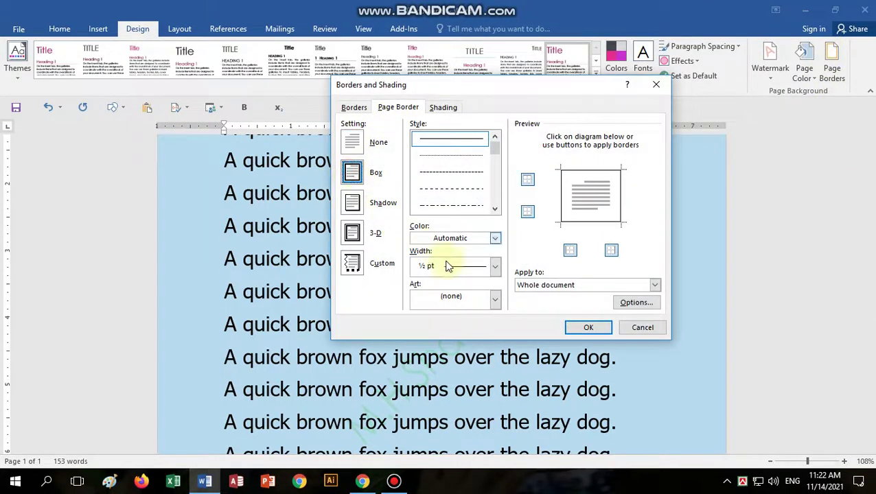
pyautogui.click(495, 300)
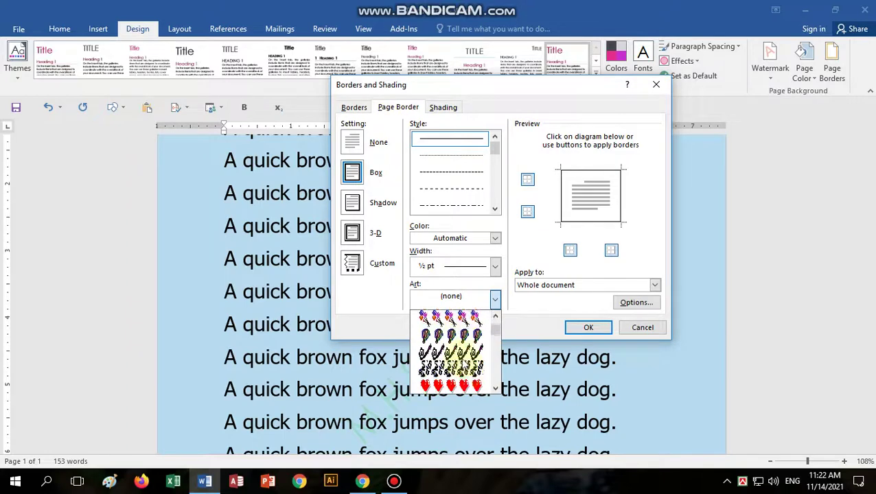
pyautogui.scroll(-2, 453, 357)
pyautogui.scroll(-2, 453, 357)
pyautogui.scroll(-2, 454, 357)
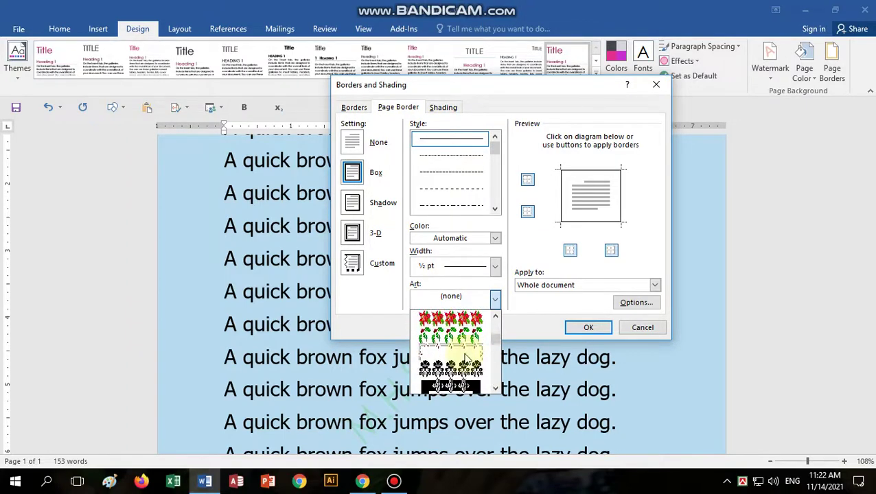
pyautogui.scroll(-2, 439, 381)
pyautogui.scroll(-1, 439, 370)
pyautogui.click(452, 353)
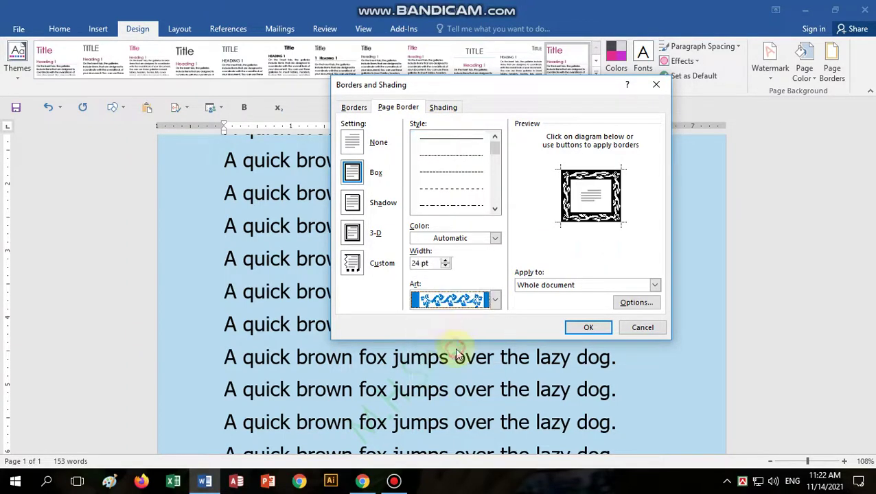
pyautogui.click(587, 327)
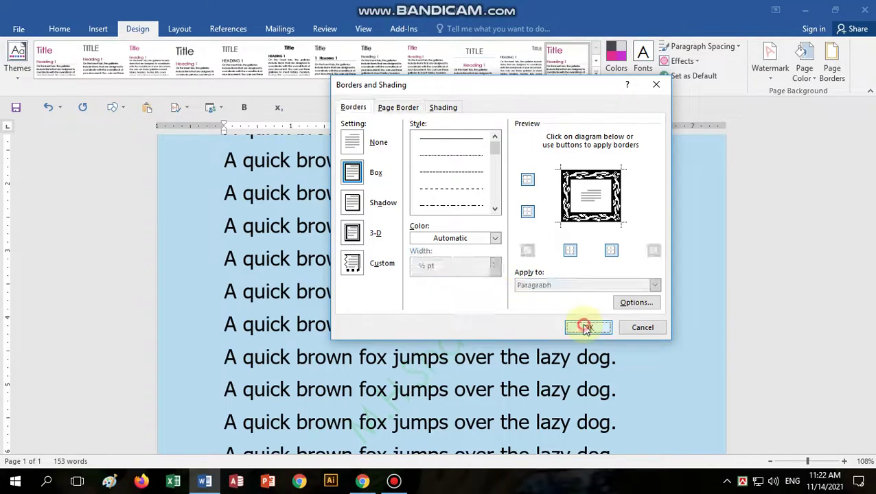
pyautogui.keyDown('ctrl'); pyautogui.scroll(-2, 587, 323); pyautogui.keyUp('ctrl')
pyautogui.keyDown('ctrl'); pyautogui.scroll(-5, 590, 319); pyautogui.keyUp('ctrl')
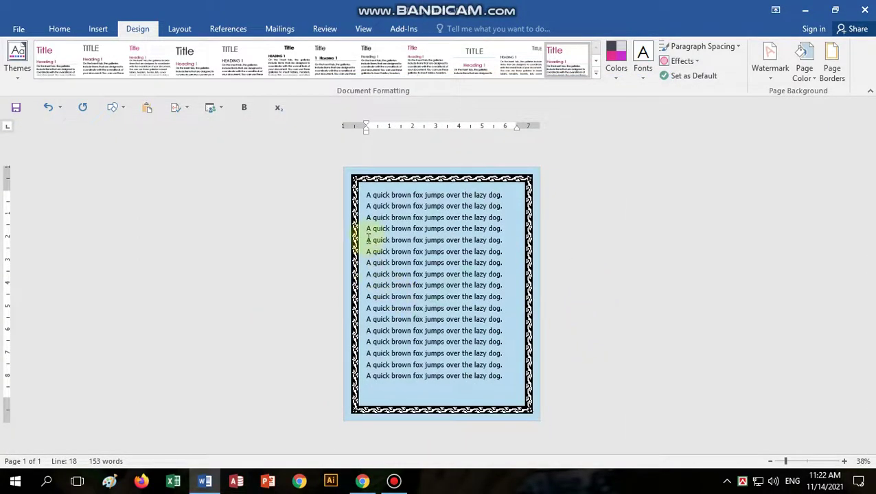
# Change the border options so its margins are measured from Text instead of the page edge
pyautogui.click(832, 62)
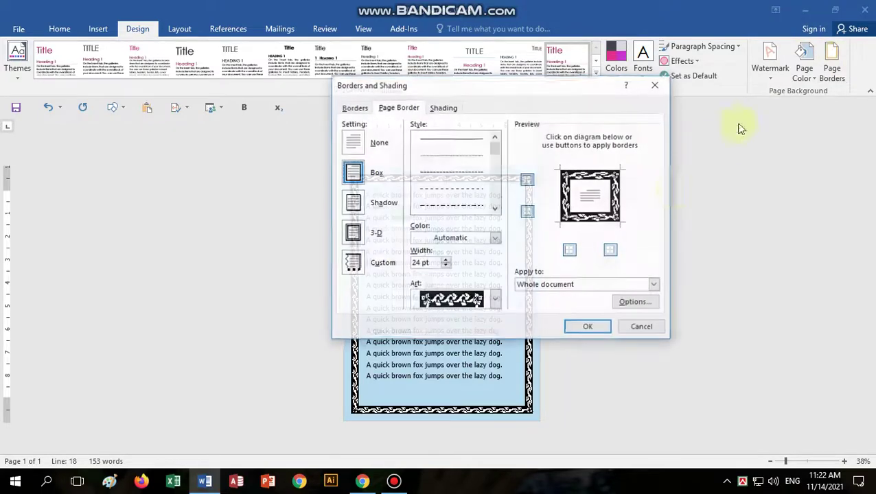
pyautogui.click(635, 305)
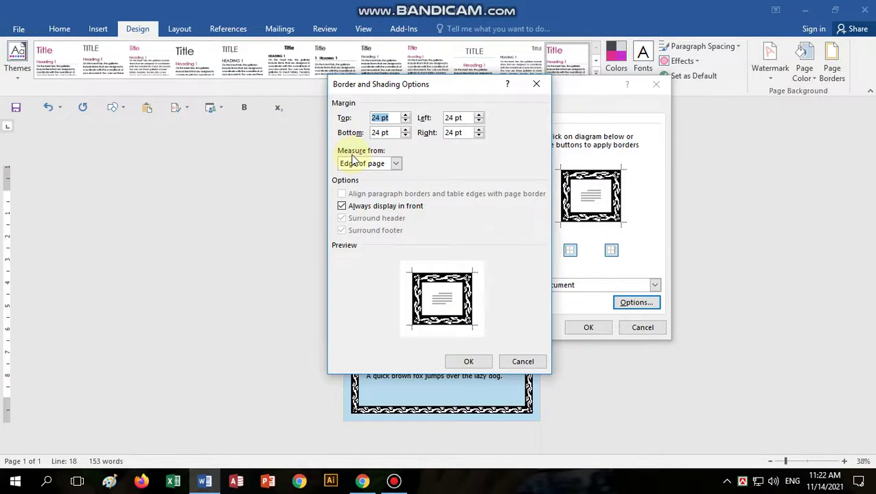
pyautogui.click(396, 165)
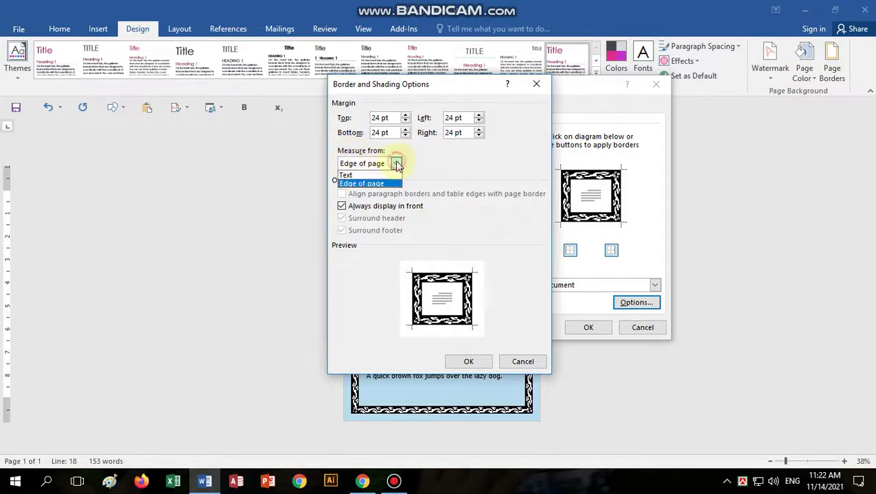
pyautogui.click(368, 176)
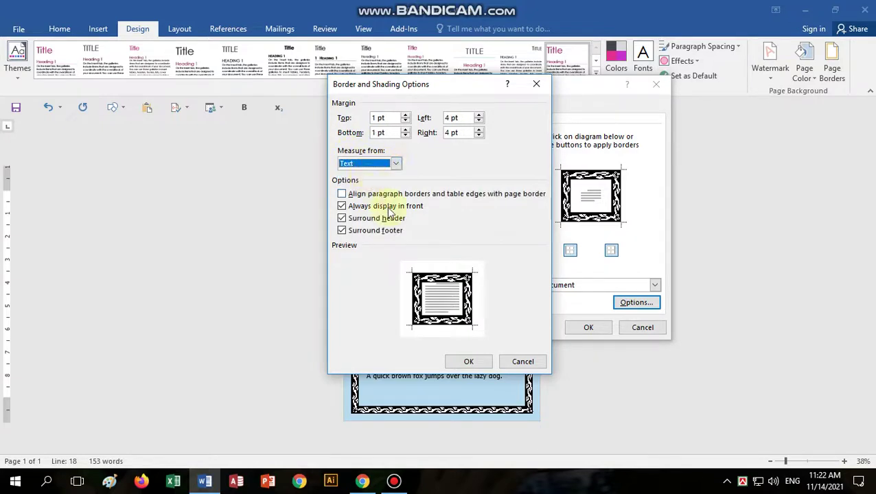
pyautogui.click(466, 361)
pyautogui.click(583, 326)
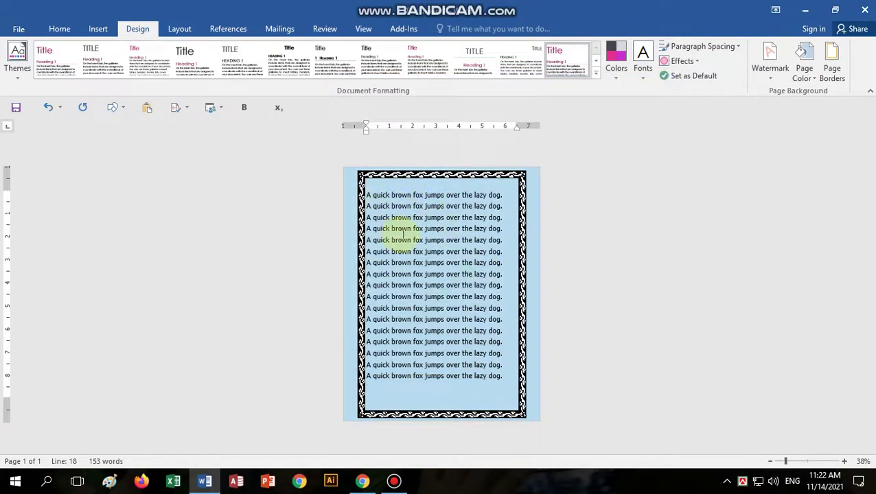
# Recolour the art page border red
pyautogui.click(834, 69)
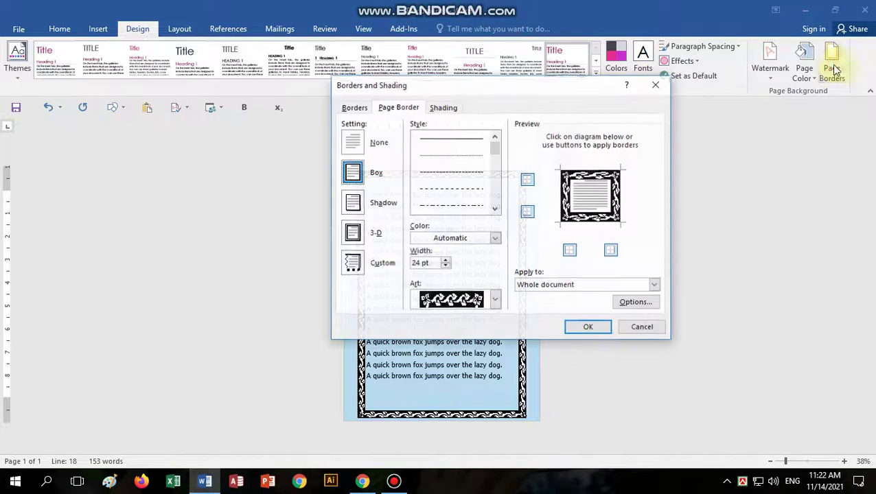
pyautogui.click(494, 238)
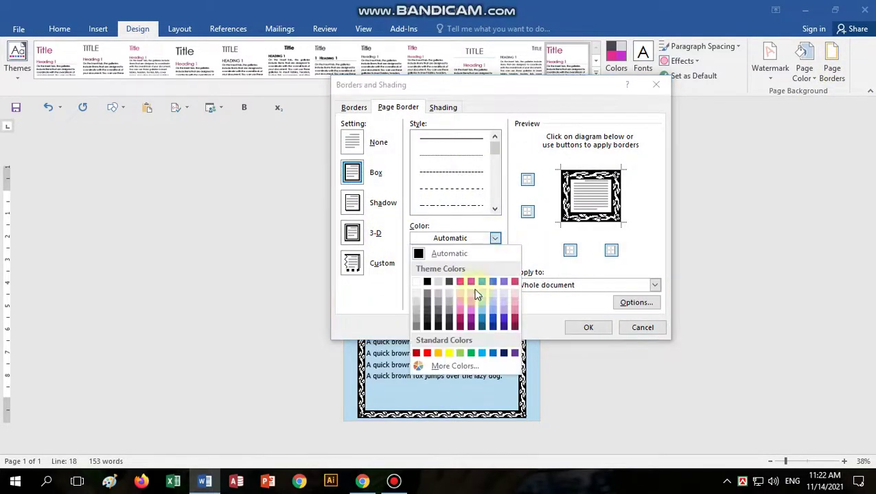
pyautogui.click(428, 355)
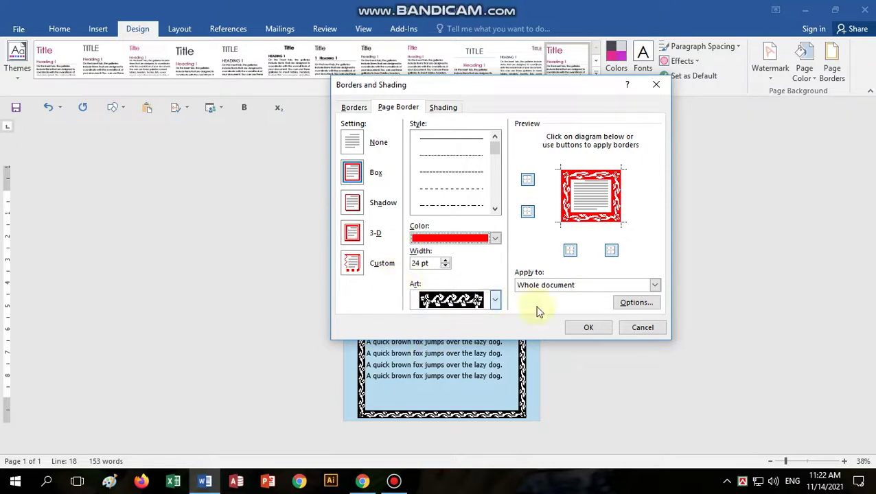
pyautogui.click(585, 328)
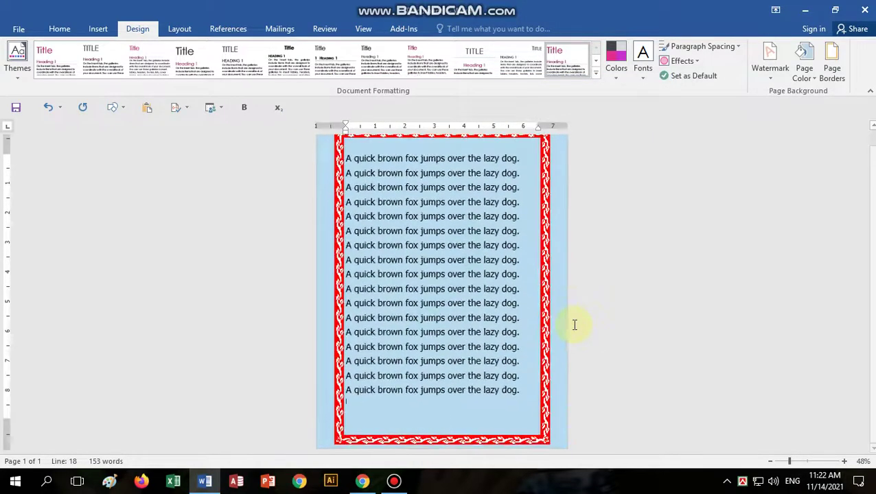
pyautogui.scroll(3, 574, 324)
pyautogui.scroll(-3, 574, 325)
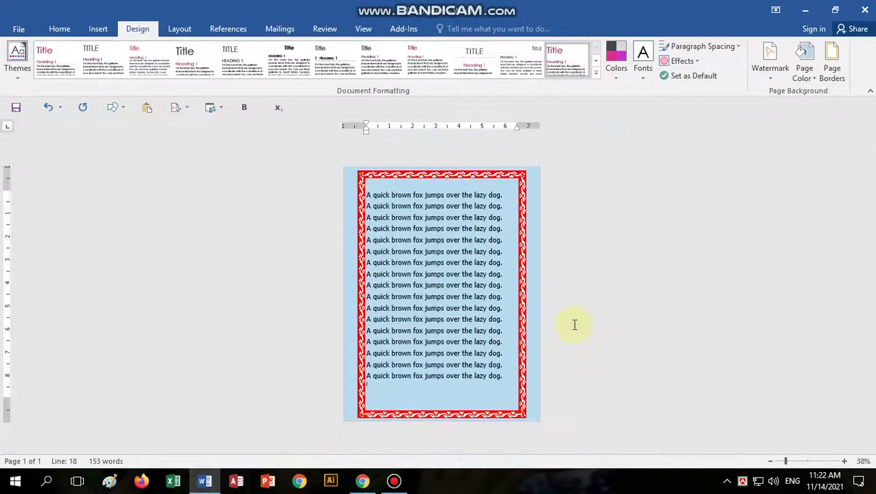
# Replace the red border with the blue art pattern border from the Art list
pyautogui.click(831, 63)
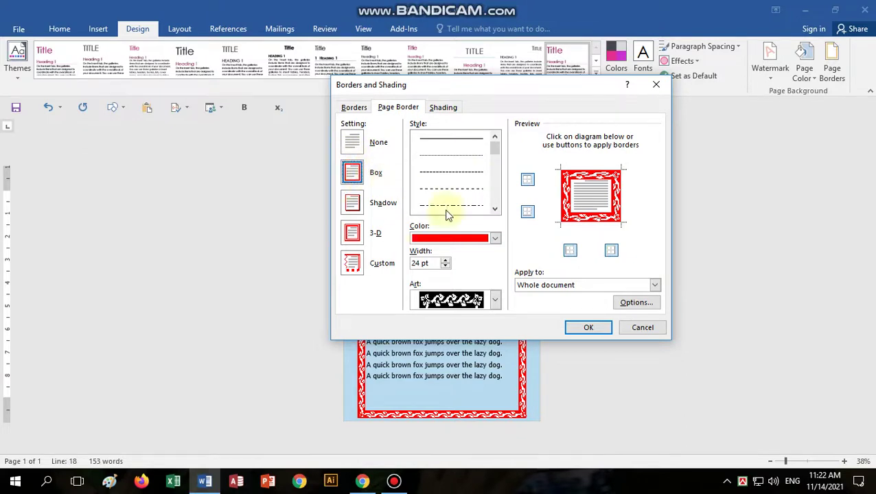
pyautogui.click(495, 300)
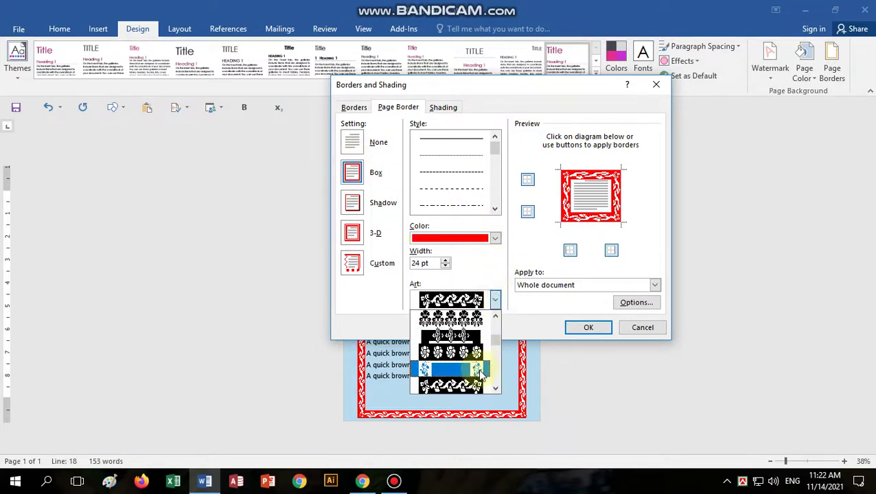
pyautogui.scroll(-5, 481, 360)
pyautogui.click(464, 321)
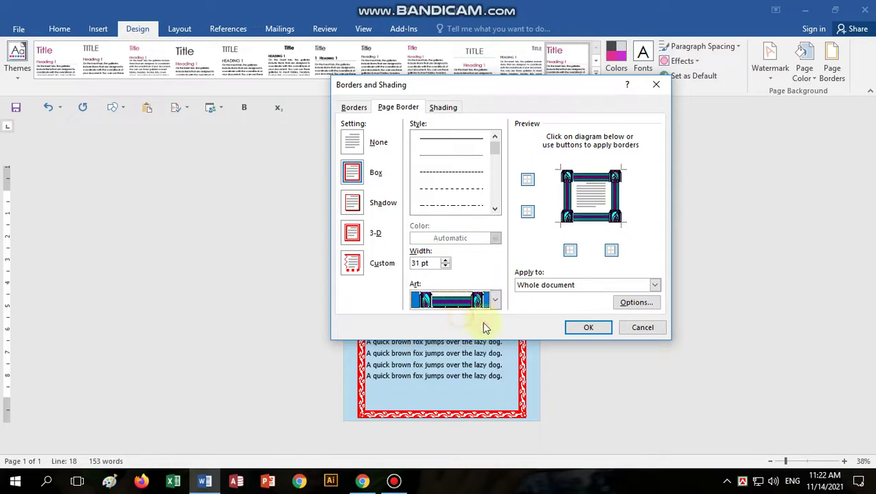
pyautogui.click(580, 326)
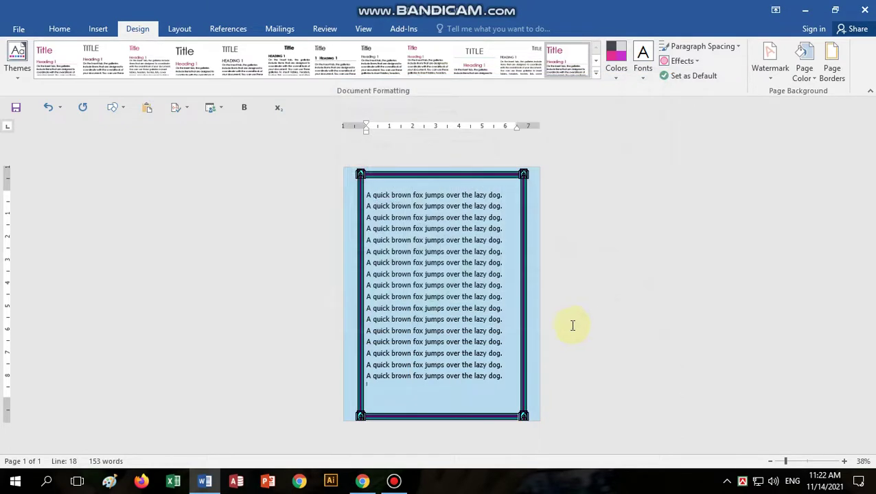
pyautogui.click(833, 72)
# Set the page border to None, choose No Color for the page, and remove the watermark
pyautogui.click(357, 143)
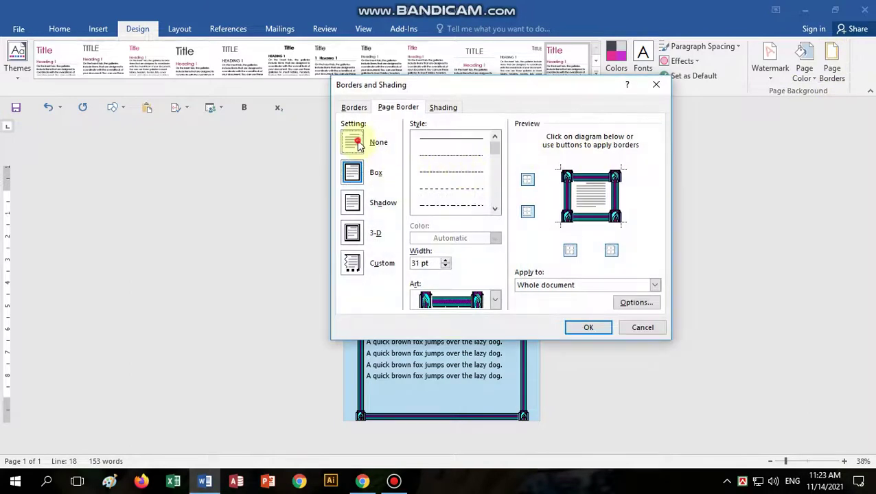
pyautogui.click(591, 328)
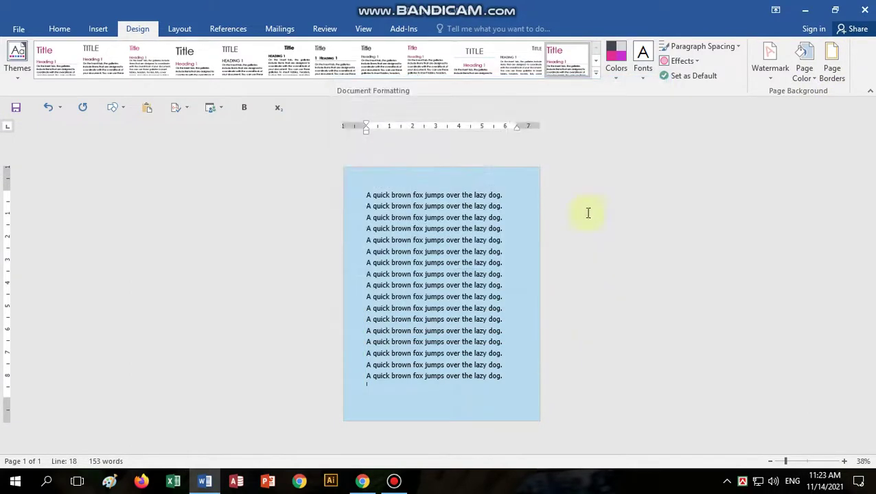
pyautogui.click(804, 72)
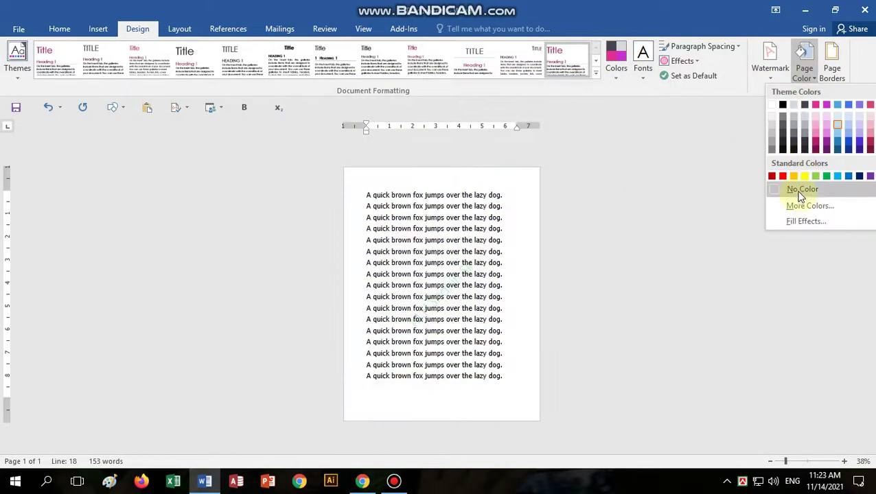
pyautogui.click(801, 192)
pyautogui.click(778, 81)
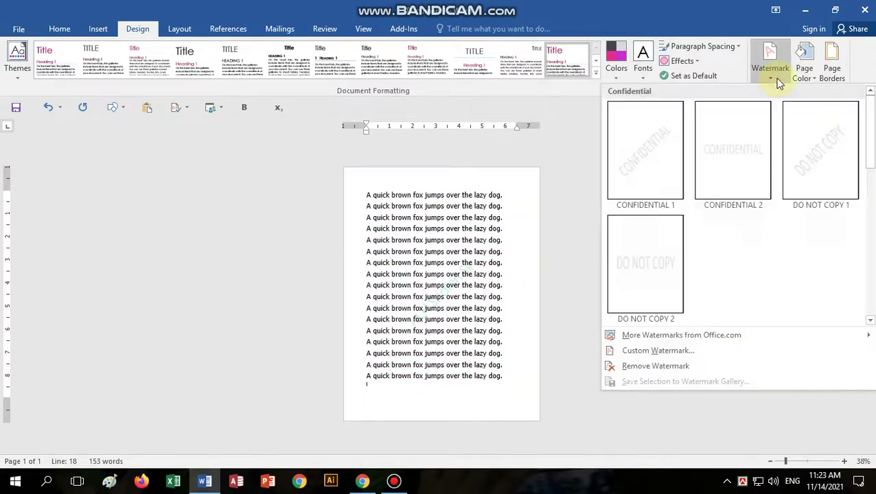
pyautogui.click(654, 367)
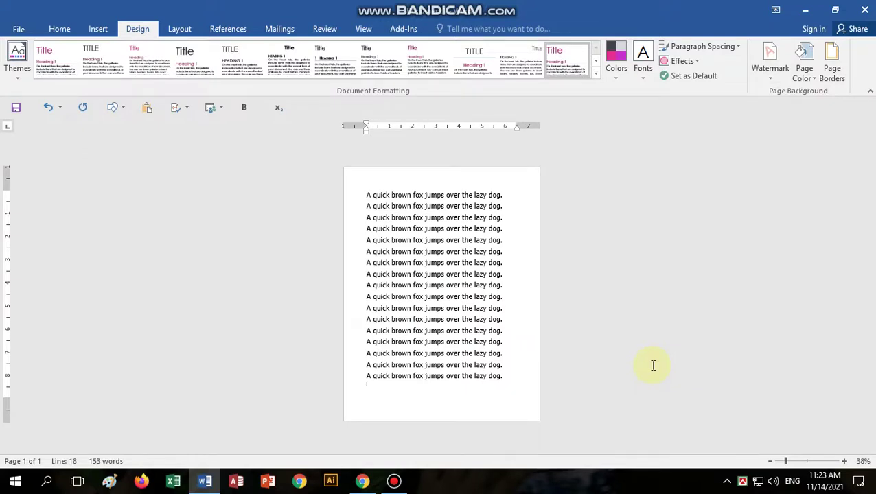
# Start a two-colour gradient page fill running from red to green
pyautogui.click(811, 76)
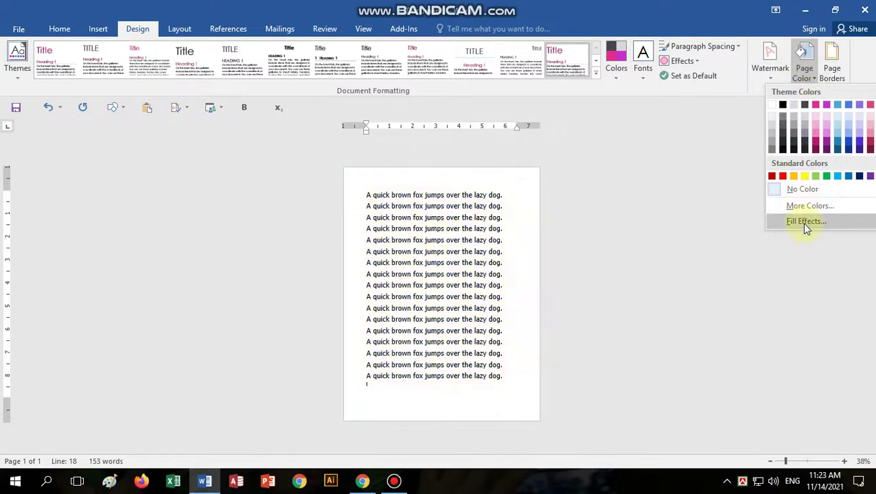
pyautogui.click(806, 222)
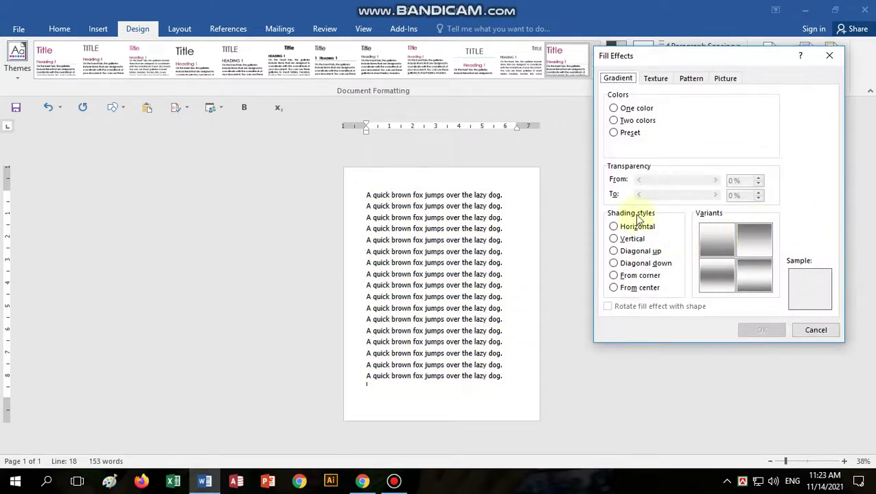
pyautogui.click(639, 120)
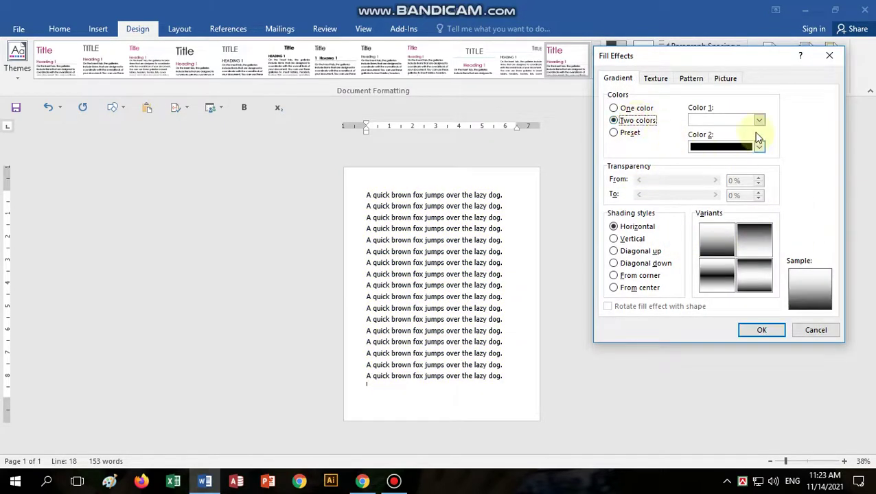
pyautogui.click(759, 120)
pyautogui.click(705, 219)
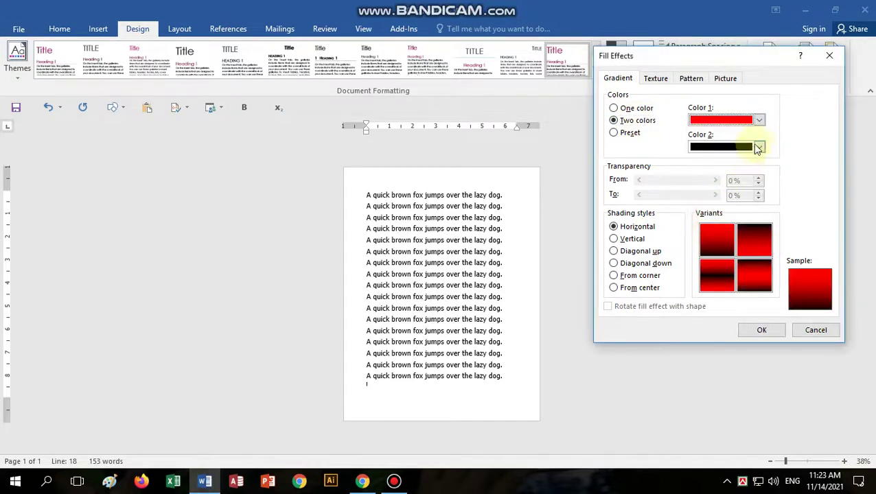
pyautogui.click(760, 147)
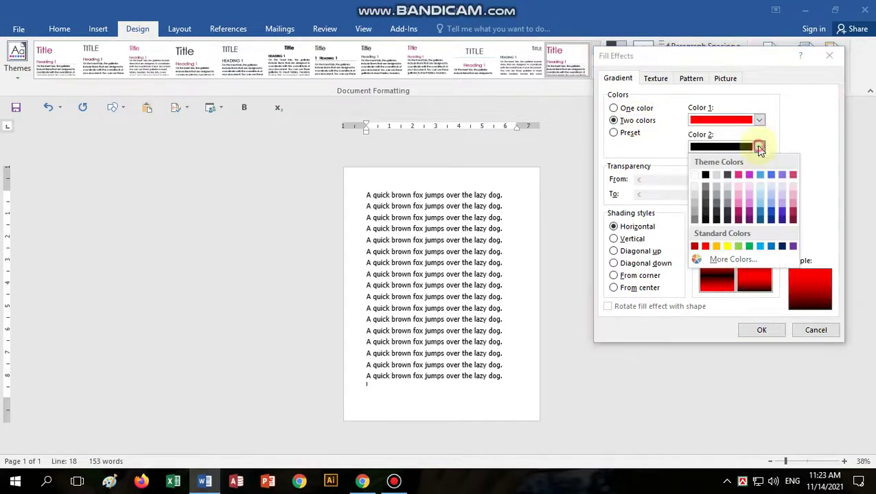
pyautogui.click(752, 245)
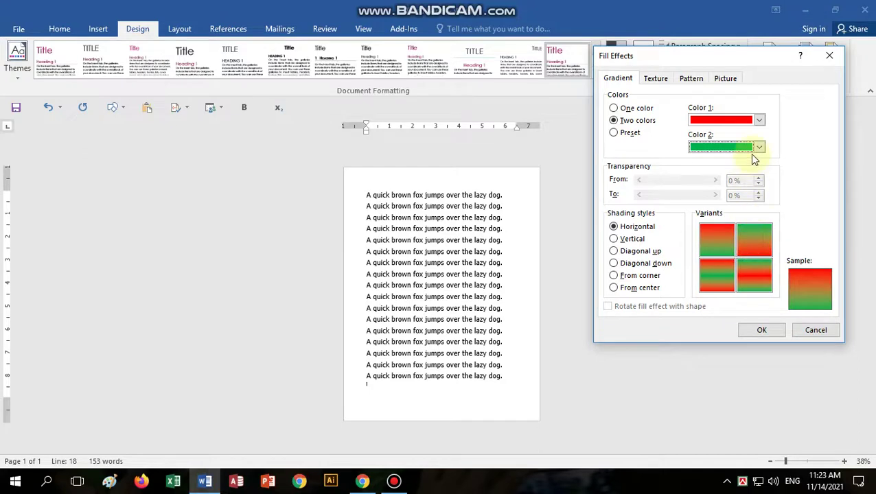
# Settle on Diagonal down shading with the bottom-right variant and apply the gradient
pyautogui.click(633, 239)
pyautogui.click(637, 252)
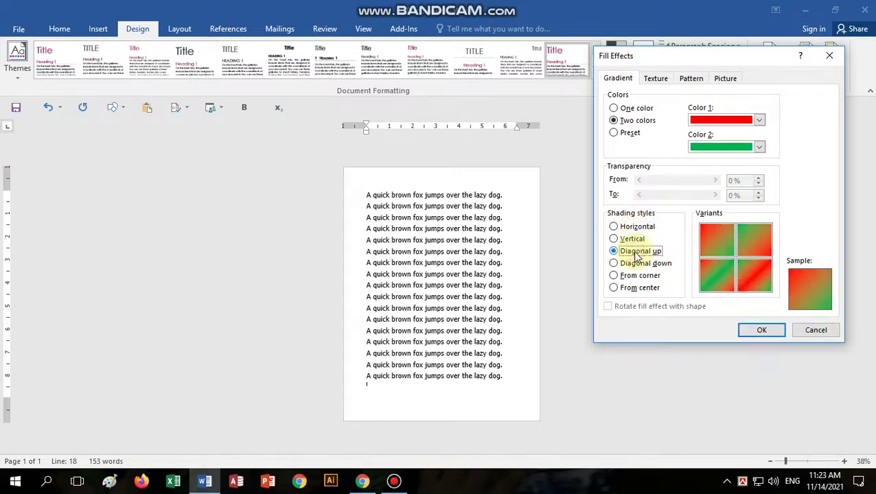
pyautogui.click(637, 264)
pyautogui.click(643, 278)
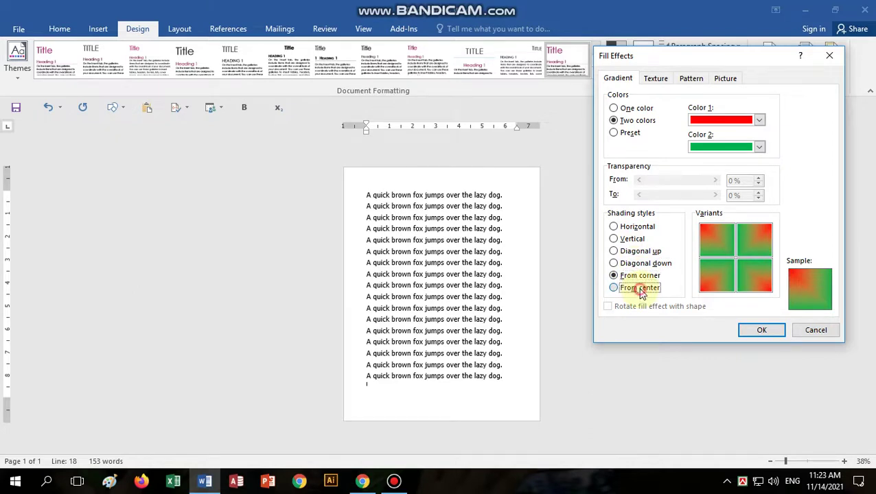
pyautogui.click(640, 289)
pyautogui.click(642, 276)
pyautogui.click(643, 266)
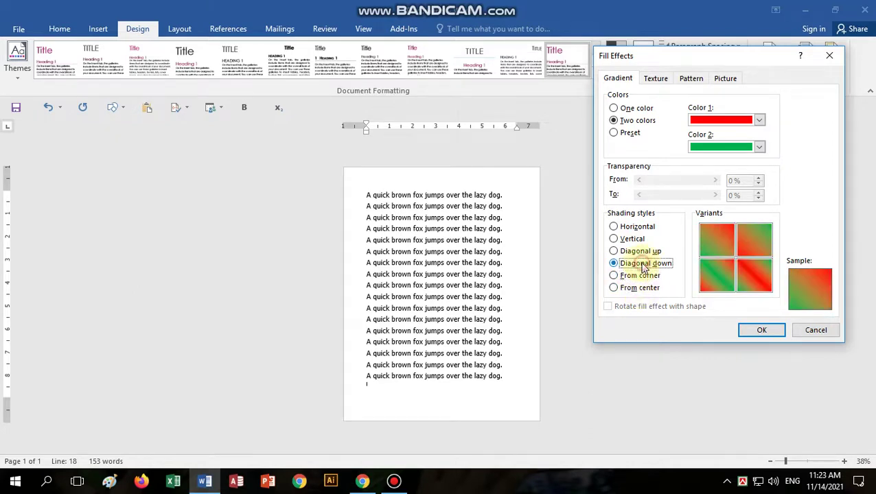
pyautogui.click(749, 278)
pyautogui.click(753, 333)
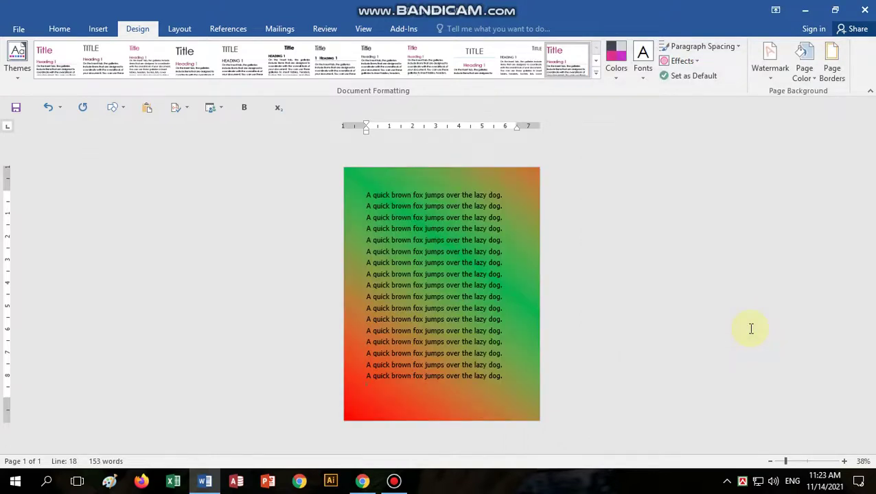
# Clear the gradient by setting Page Color to No Color
pyautogui.click(804, 81)
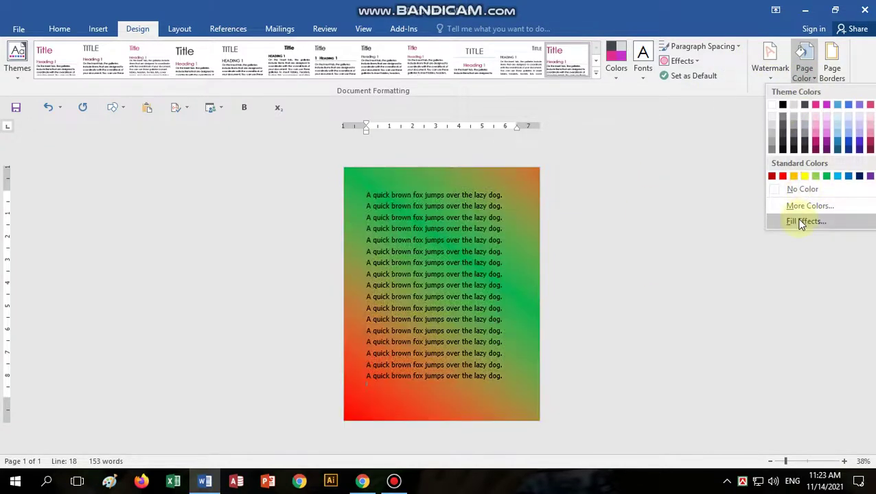
pyautogui.click(802, 190)
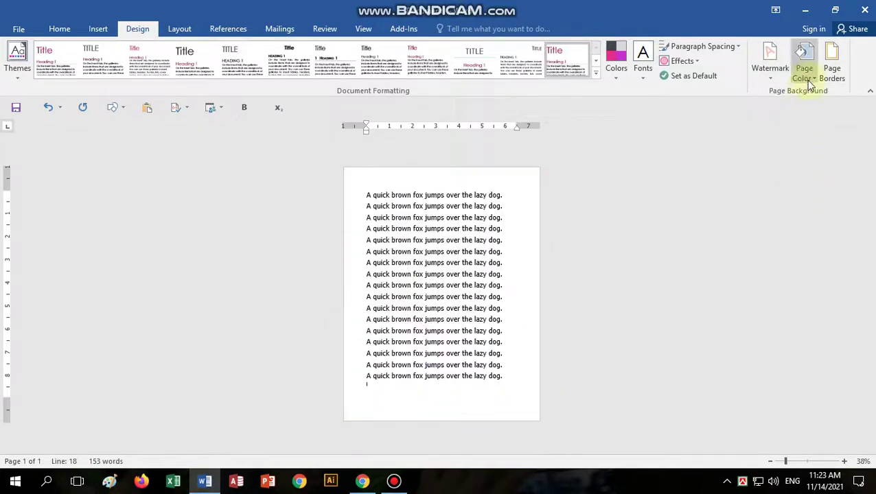
pyautogui.click(811, 83)
# Fill the page with the Blue tissue paper texture, after previewing a yellow texture and Granite
pyautogui.click(804, 221)
pyautogui.moveTo(668, 55); pyautogui.dragTo(625, 65)
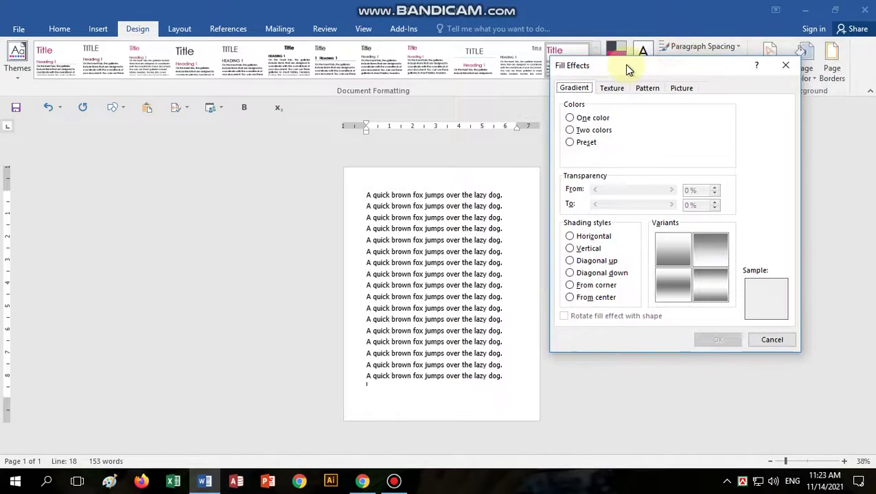
pyautogui.click(613, 89)
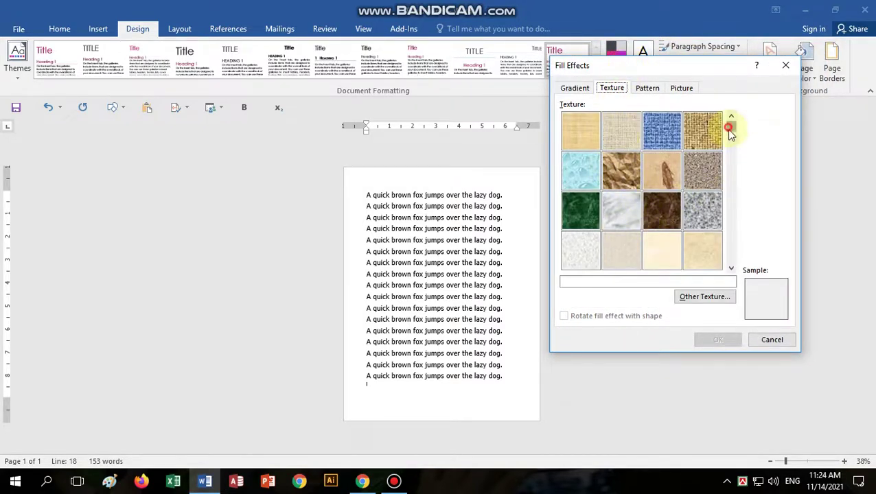
pyautogui.moveTo(730, 134); pyautogui.dragTo(729, 170)
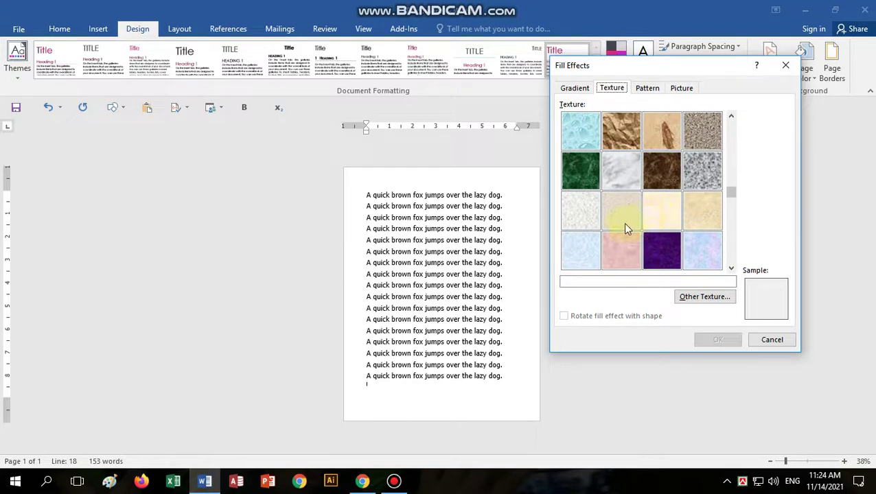
pyautogui.click(663, 218)
pyautogui.click(702, 167)
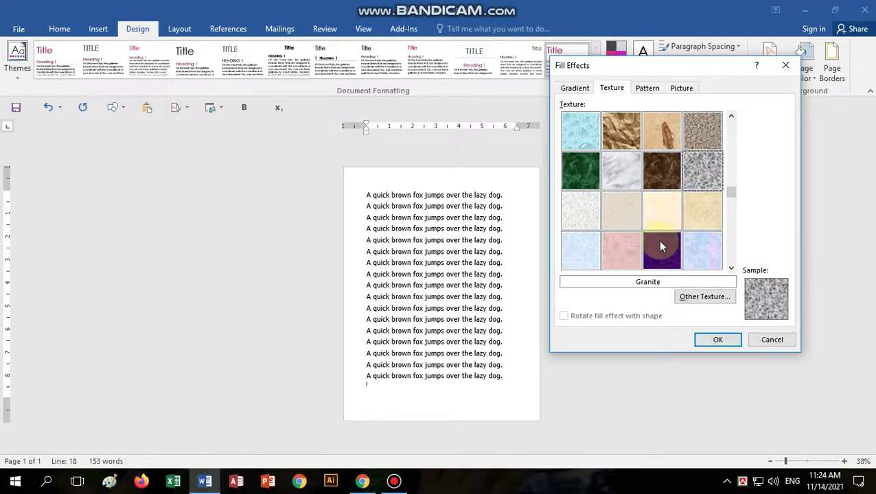
pyautogui.click(594, 260)
pyautogui.click(708, 347)
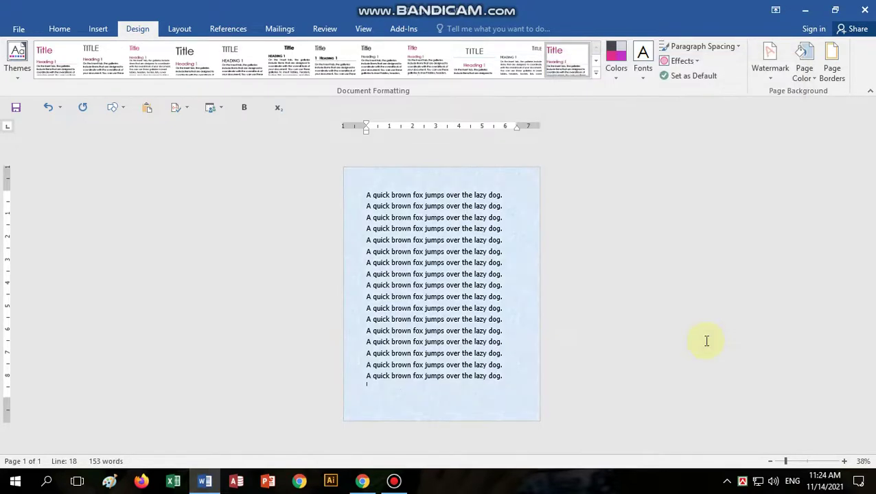
# Apply the Wide downward diagonal pattern as the page fill
pyautogui.click(815, 79)
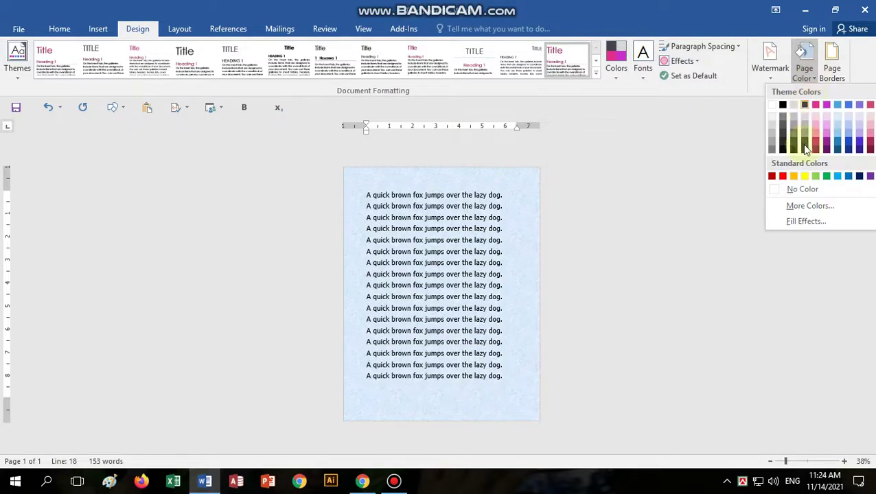
pyautogui.click(800, 220)
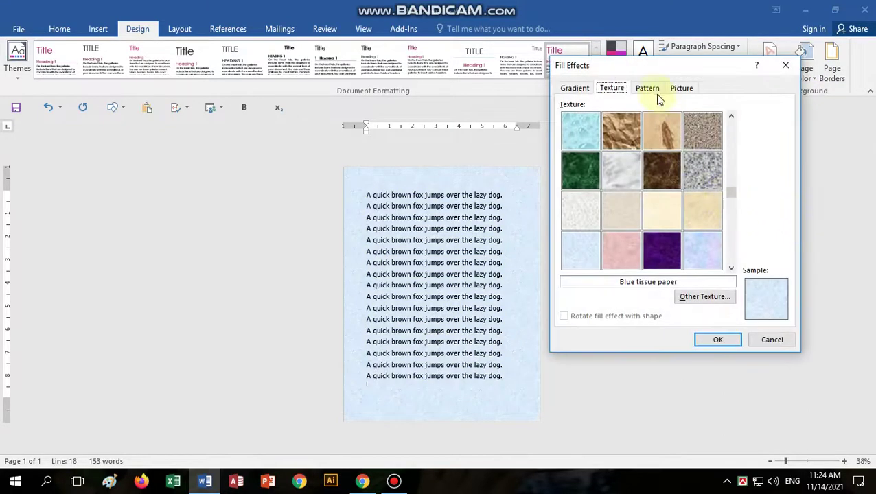
pyautogui.click(648, 88)
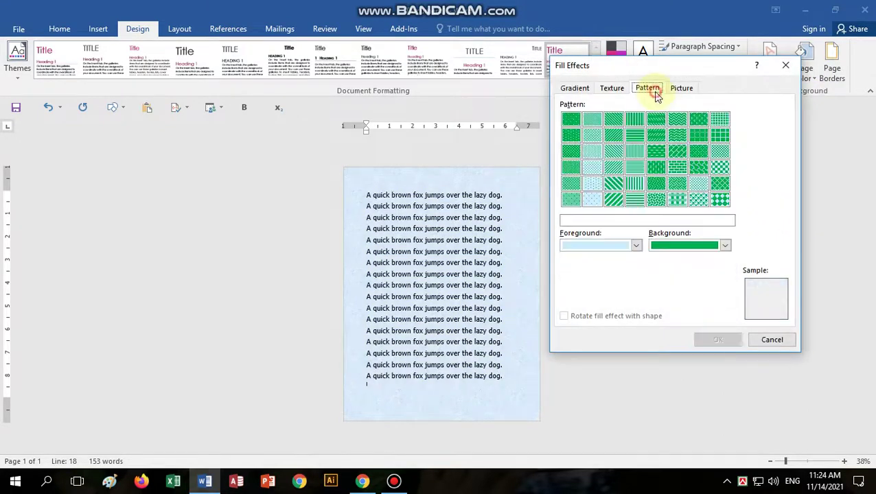
pyautogui.click(617, 185)
pyautogui.click(718, 340)
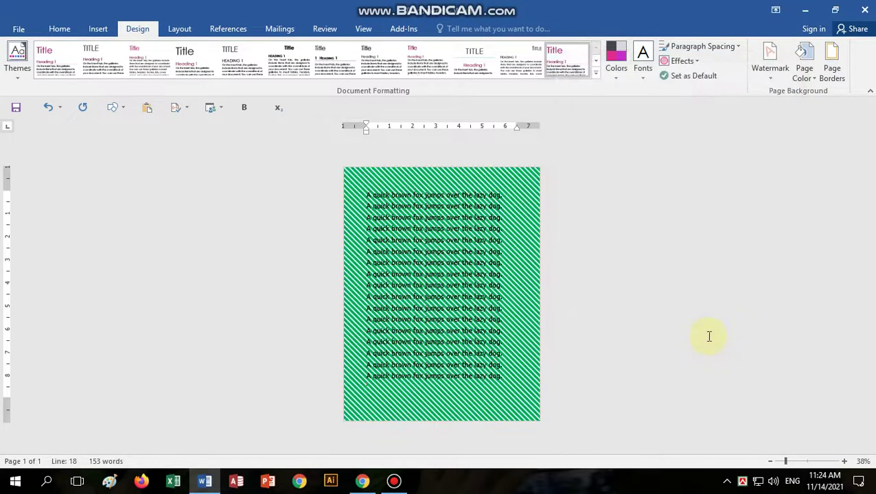
# Change it to a Wide upward diagonal pattern with a red foreground
pyautogui.click(805, 69)
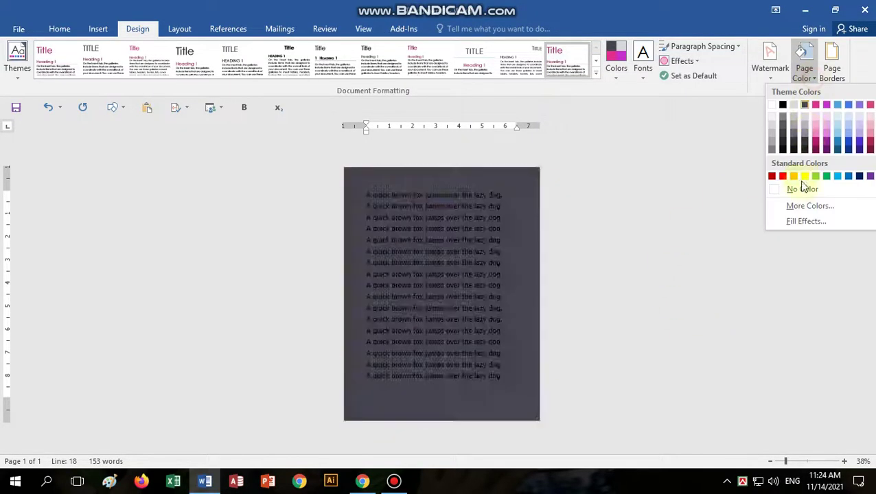
pyautogui.click(790, 226)
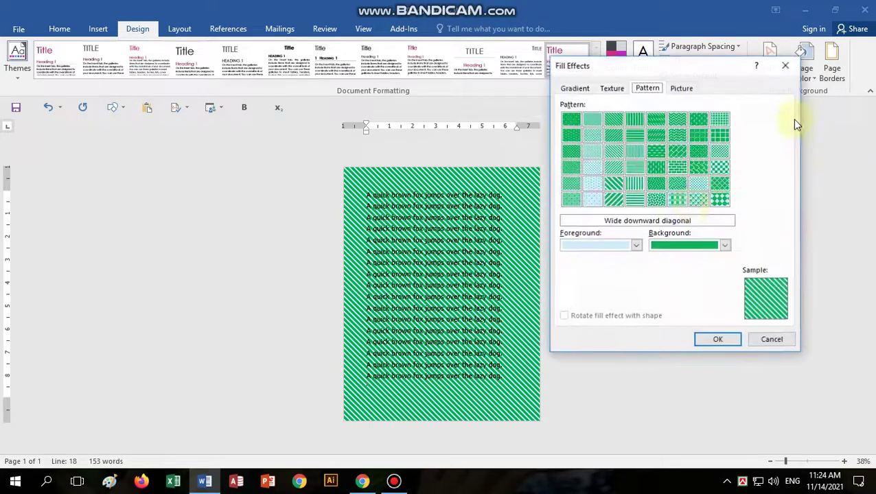
pyautogui.click(635, 246)
pyautogui.click(581, 345)
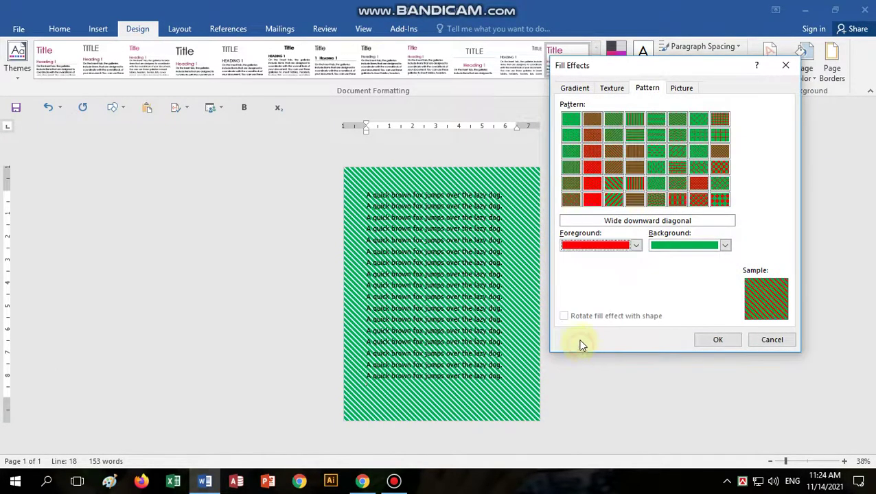
pyautogui.click(618, 198)
pyautogui.click(715, 340)
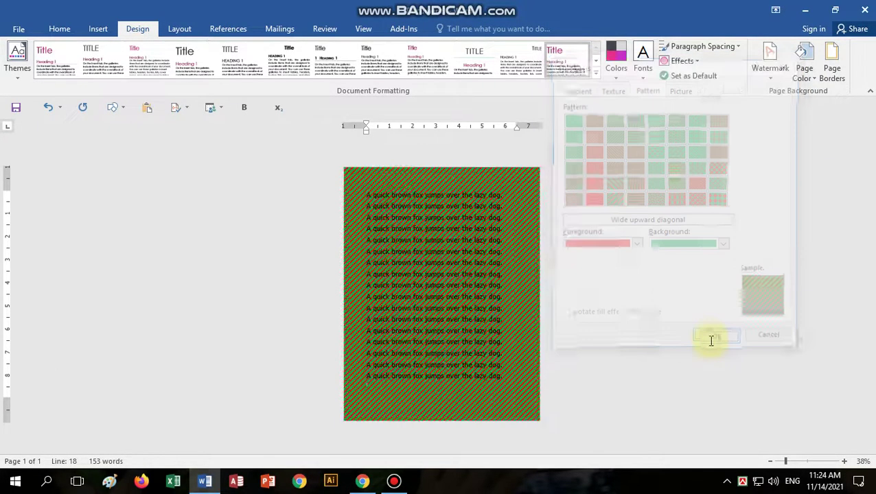
pyautogui.click(804, 65)
pyautogui.click(802, 222)
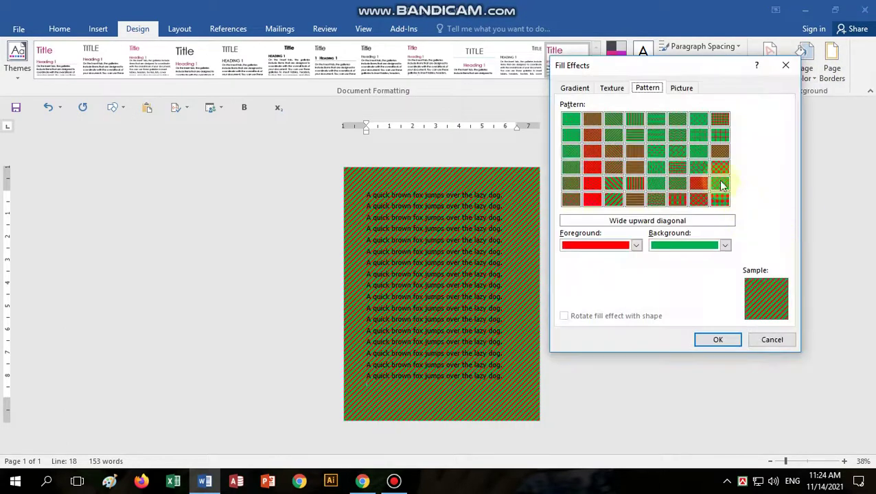
# Browse from the Picture fill options to the Desktop folder to find a background photo
pyautogui.click(683, 89)
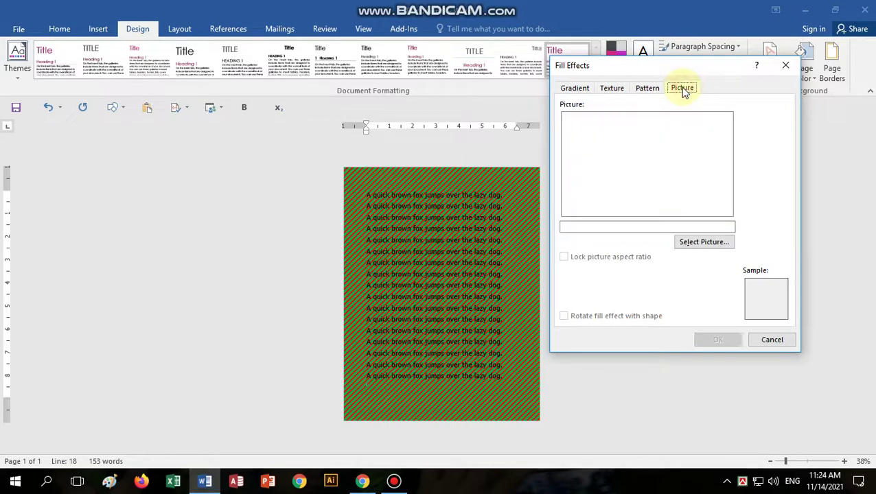
pyautogui.click(700, 246)
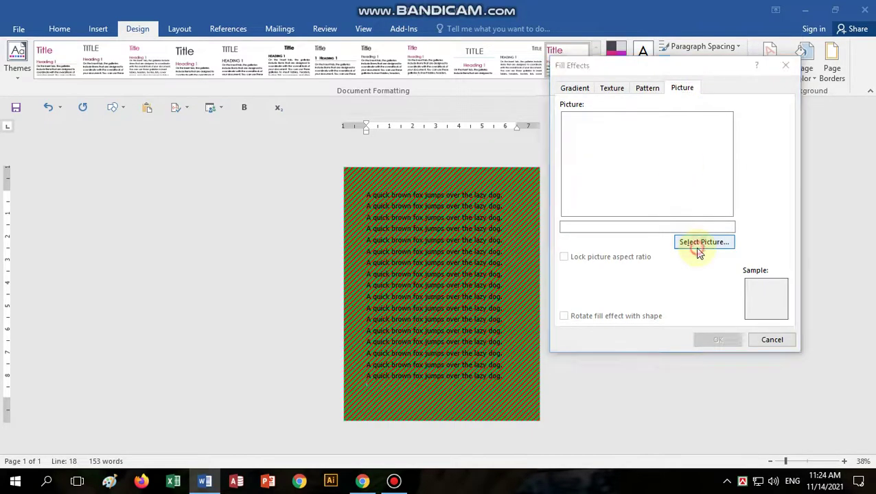
pyautogui.click(493, 169)
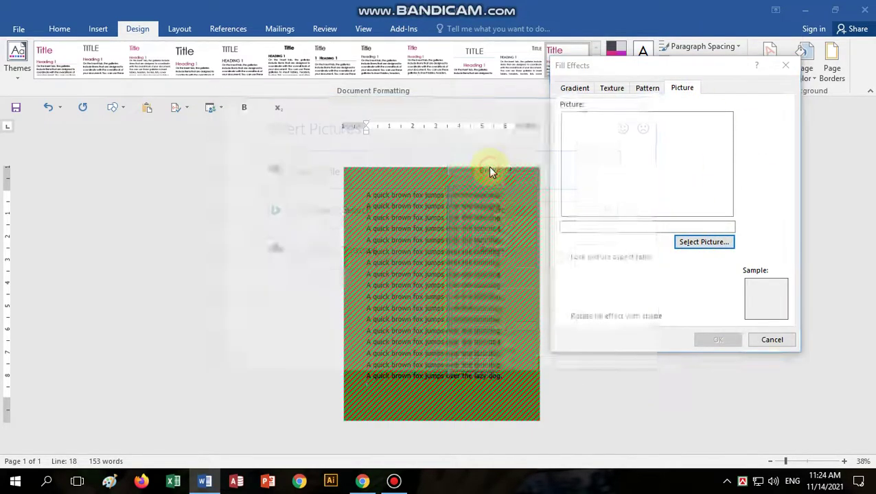
pyautogui.scroll(-5, 728, 213)
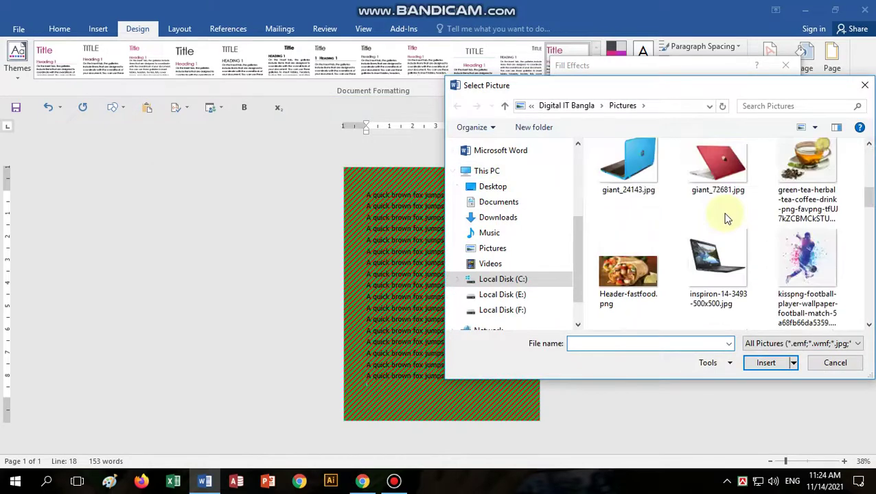
pyautogui.scroll(-5, 721, 234)
pyautogui.scroll(-5, 719, 252)
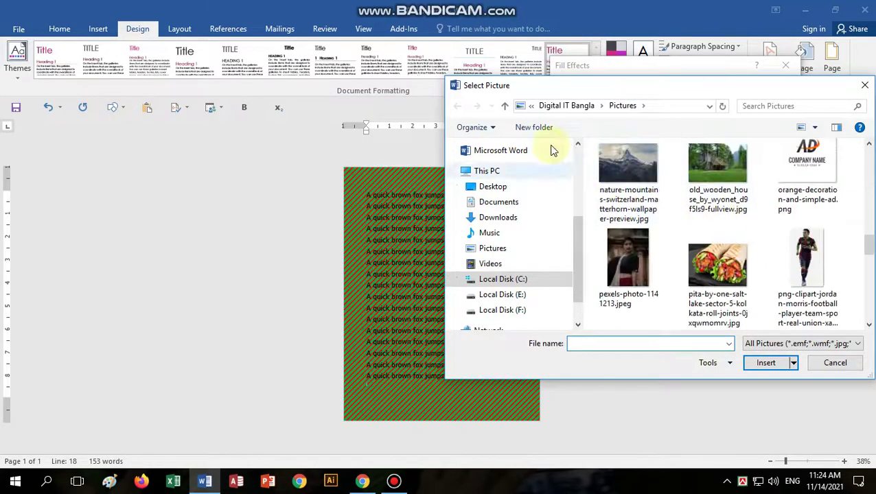
pyautogui.click(529, 107)
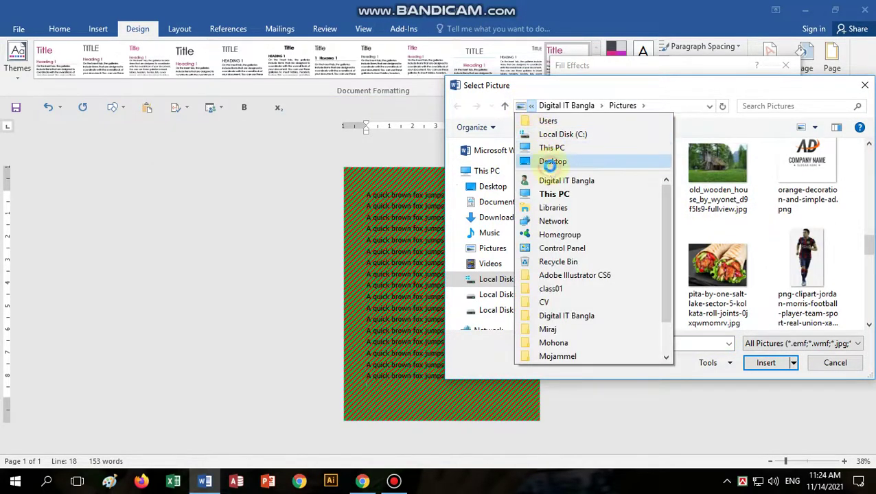
pyautogui.click(550, 161)
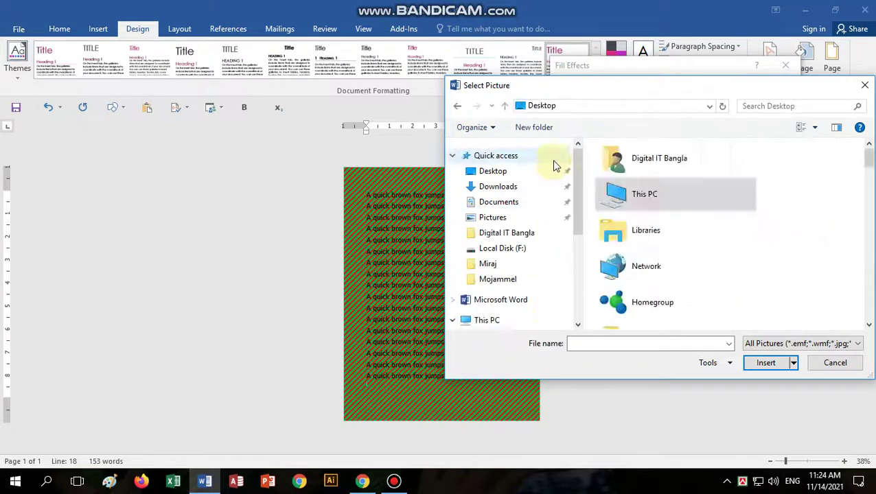
pyautogui.click(512, 171)
pyautogui.scroll(-2, 718, 211)
pyautogui.scroll(-5, 750, 216)
pyautogui.scroll(-1, 749, 216)
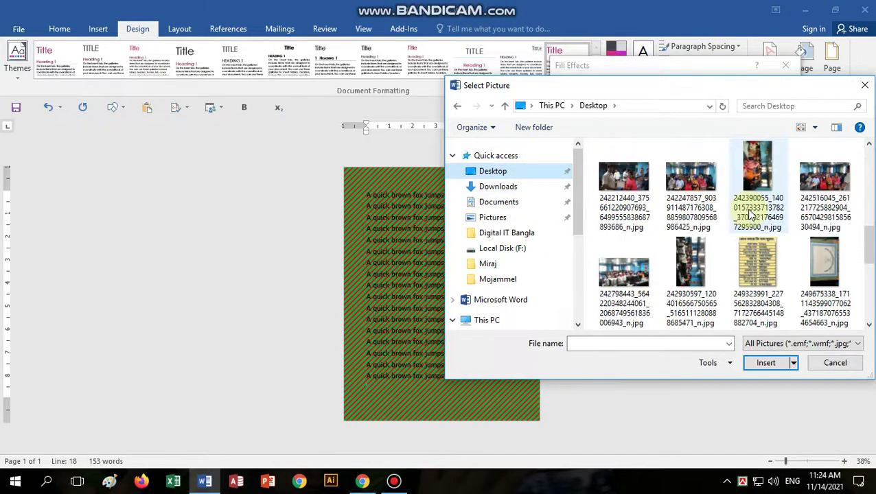
pyautogui.scroll(-2, 749, 216)
pyautogui.scroll(-2, 751, 215)
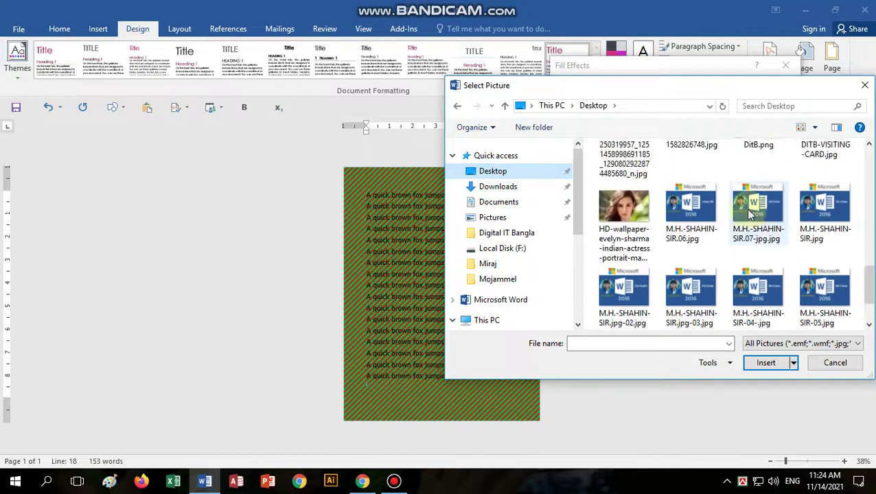
pyautogui.scroll(-2, 751, 215)
pyautogui.scroll(2, 735, 271)
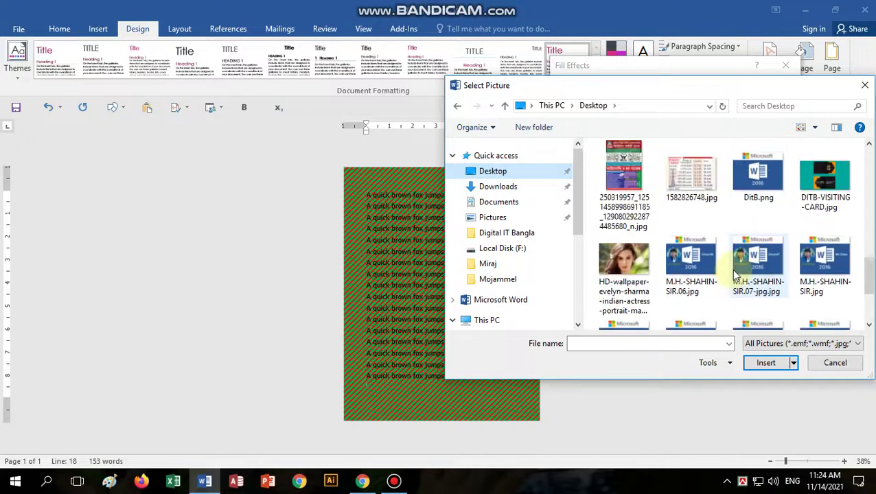
pyautogui.scroll(3, 733, 274)
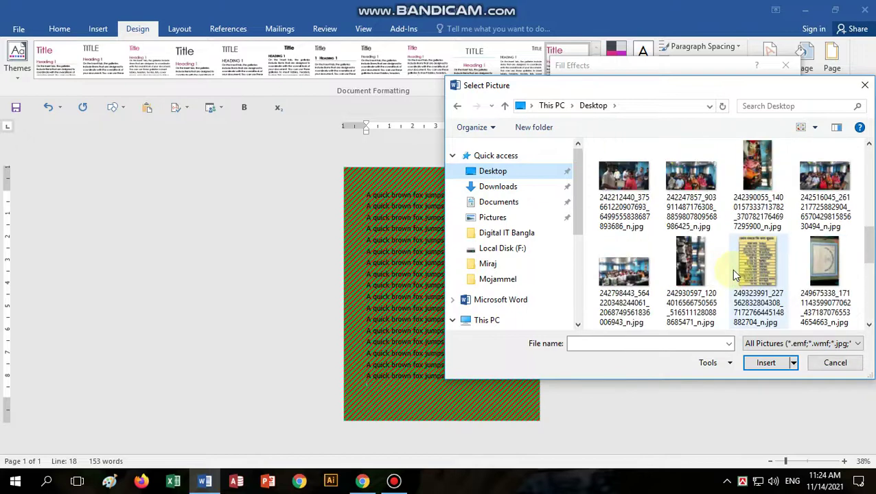
pyautogui.scroll(2, 733, 275)
pyautogui.scroll(2, 733, 275)
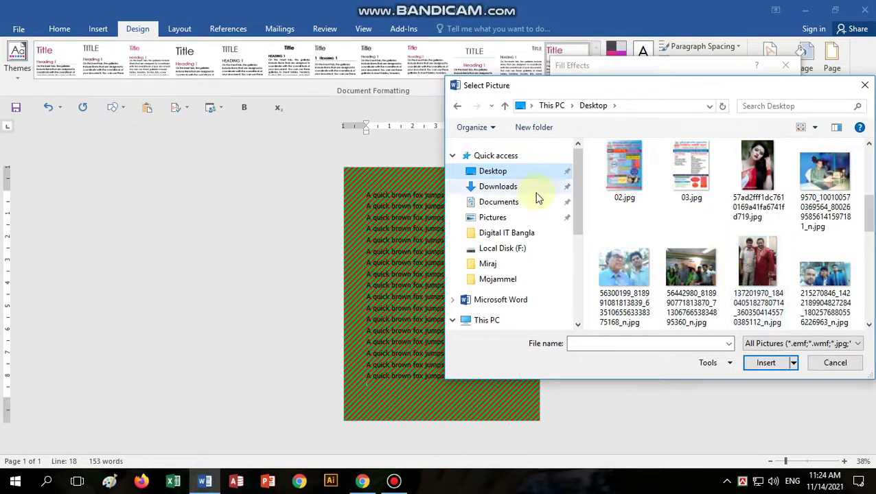
# Insert the photo of a man at a desk and apply it as the page background
pyautogui.click(828, 177)
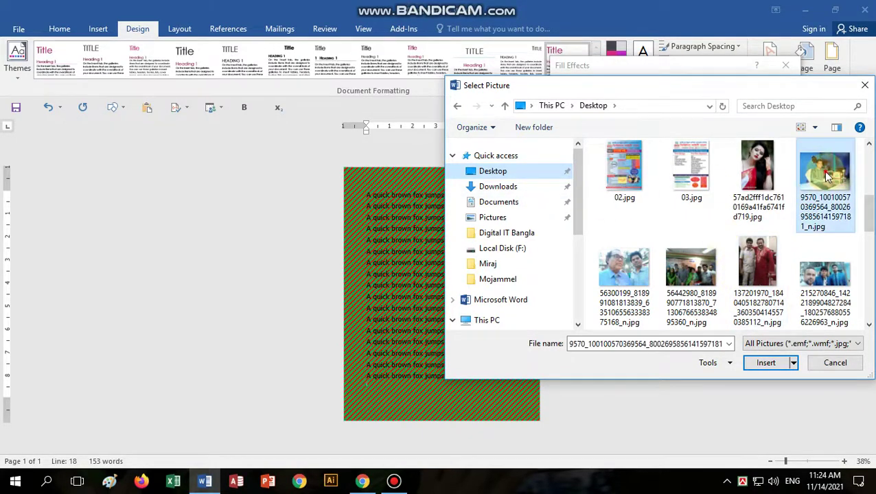
pyautogui.click(765, 363)
pyautogui.click(721, 340)
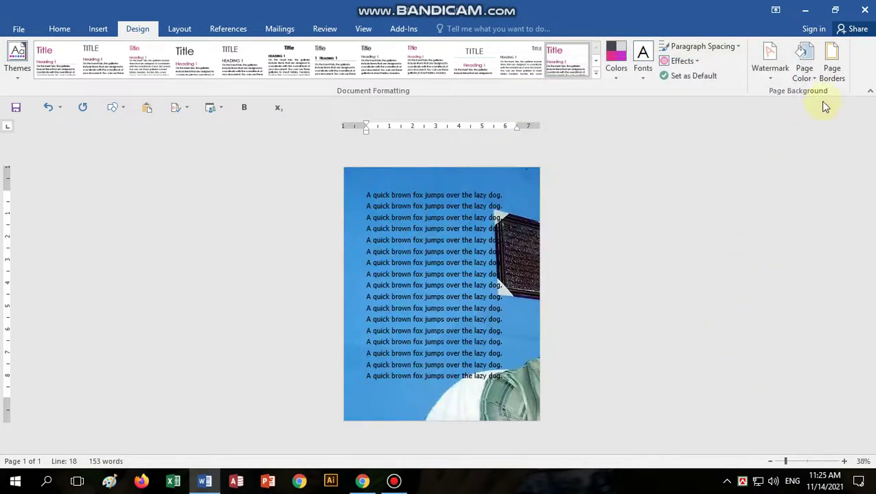
pyautogui.click(805, 68)
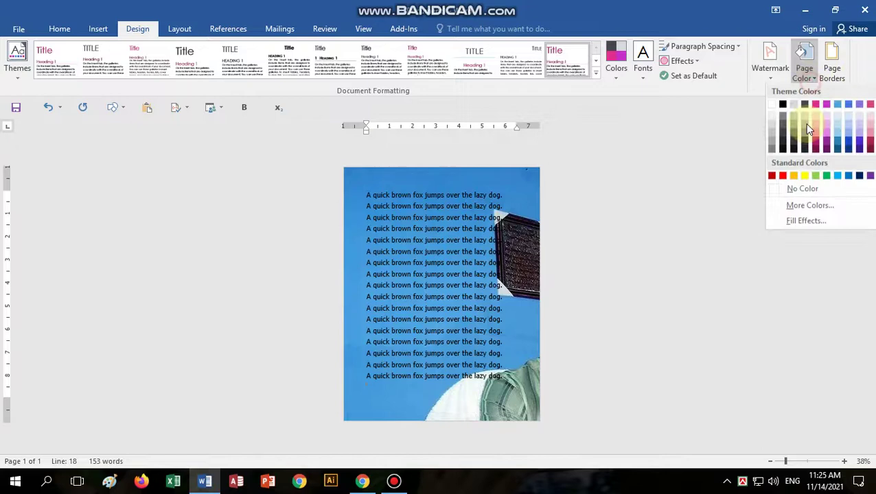
# Try the photo of three men in suits as the page fill, then clear it with No Color
pyautogui.click(806, 220)
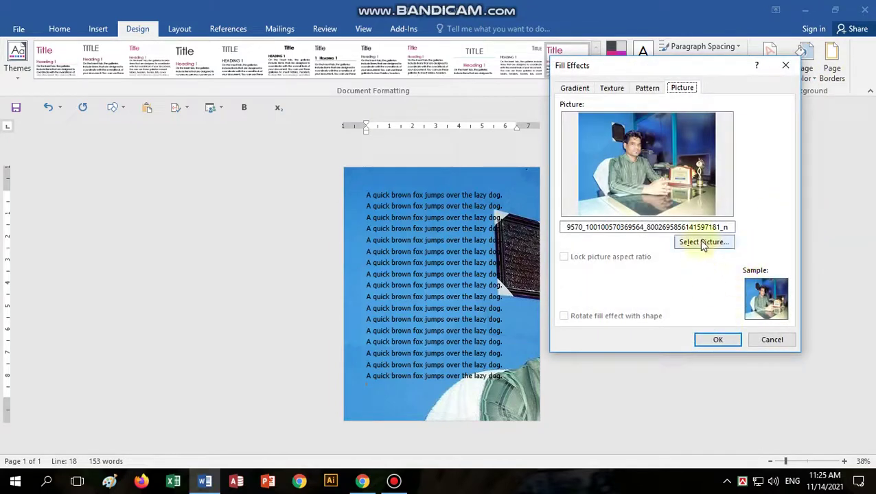
pyautogui.click(704, 242)
pyautogui.click(519, 169)
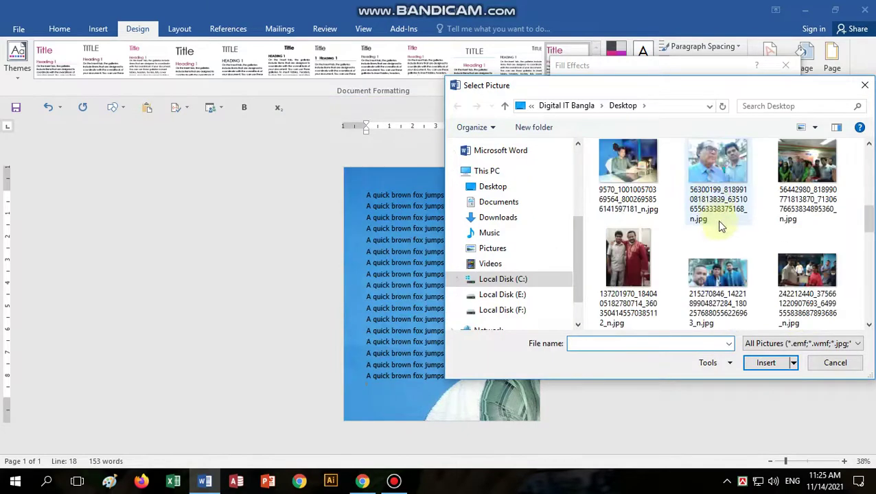
pyautogui.scroll(-1, 721, 227)
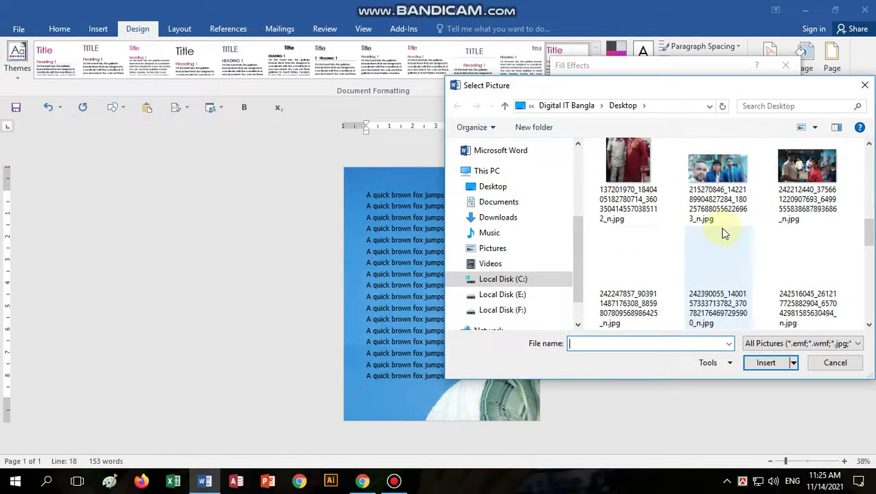
pyautogui.click(721, 180)
pyautogui.click(775, 365)
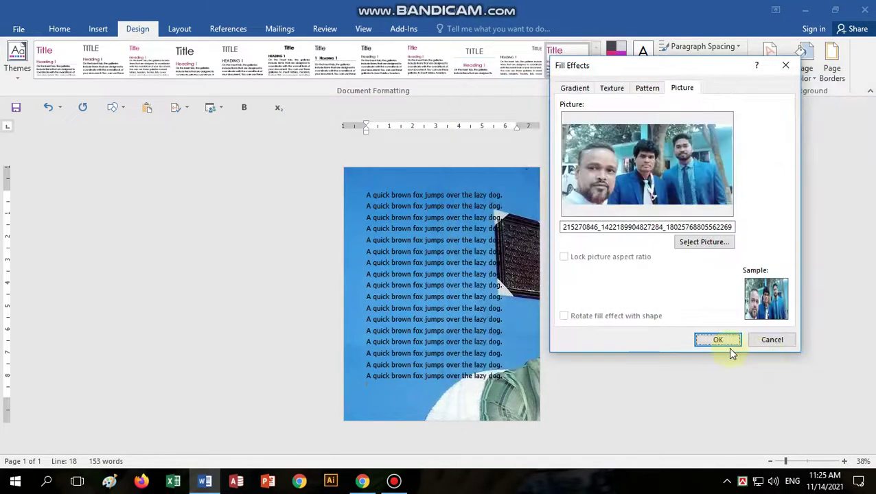
pyautogui.click(725, 343)
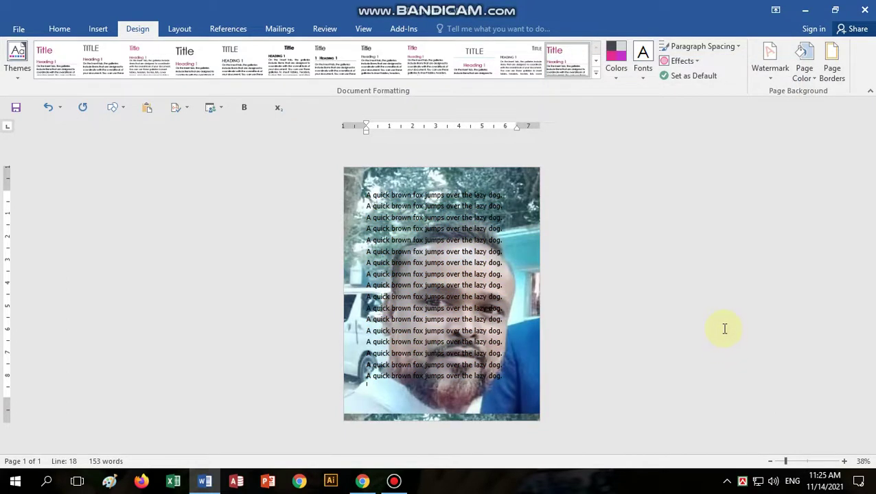
pyautogui.click(804, 72)
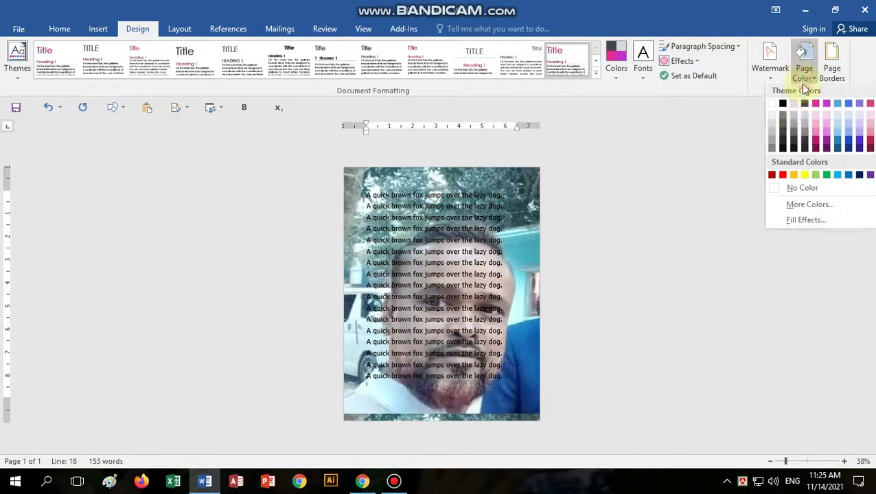
pyautogui.click(811, 190)
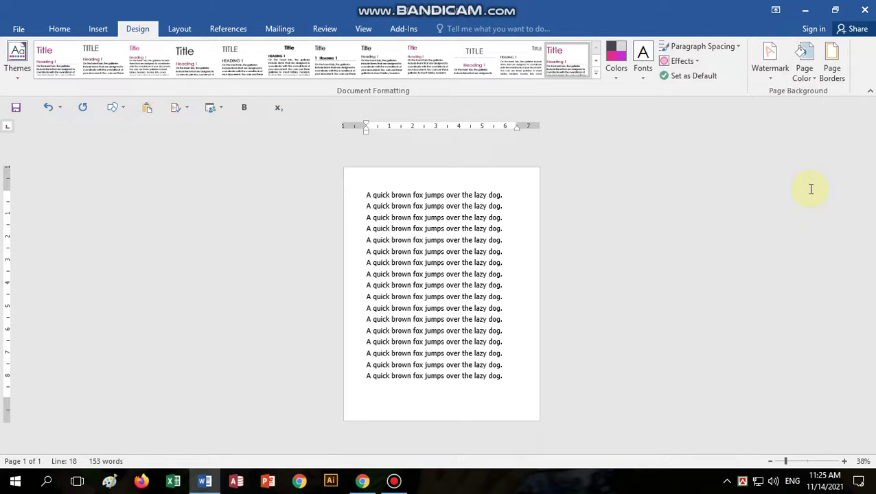
# Set the page colour to Blue, Accent 5, Lighter 80%
pyautogui.click(803, 72)
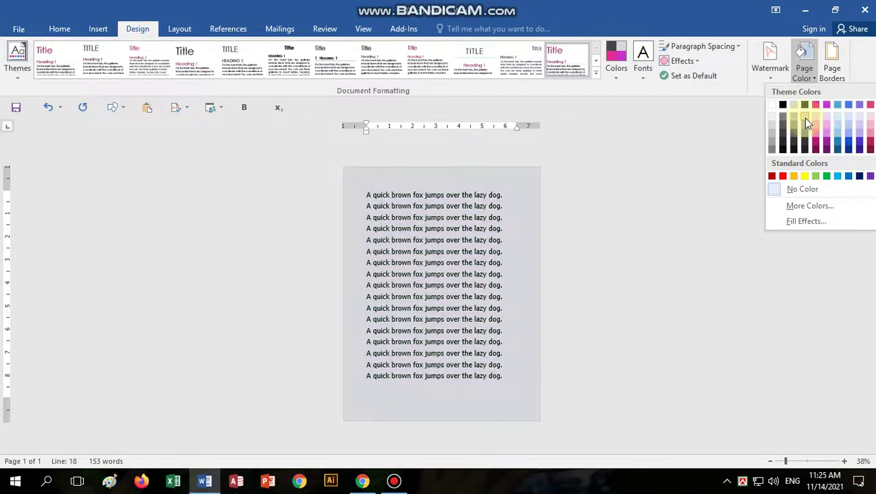
pyautogui.click(857, 121)
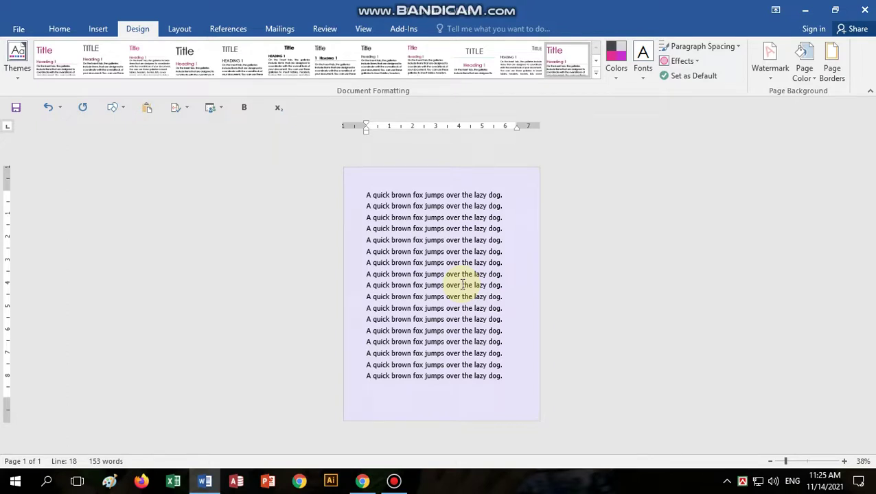
# Dismiss the Effects gallery unchanged, then zoom to 68% and return to the top of the page
pyautogui.click(696, 61)
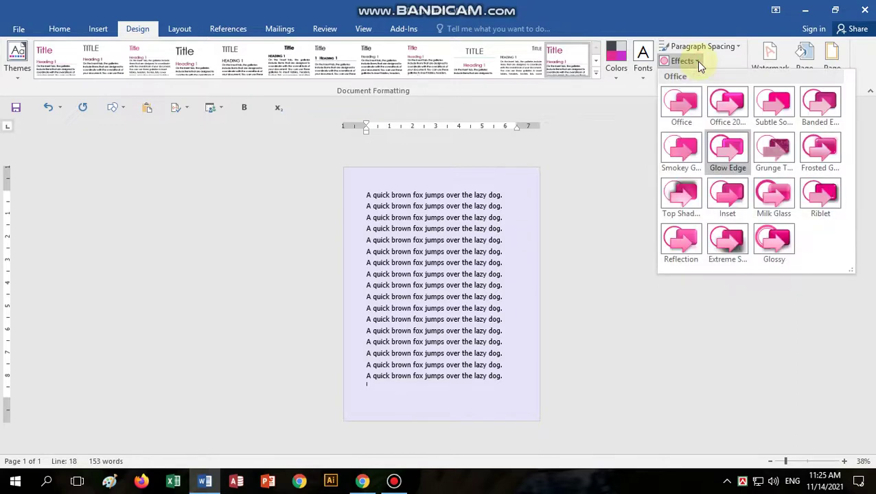
pyautogui.click(476, 206)
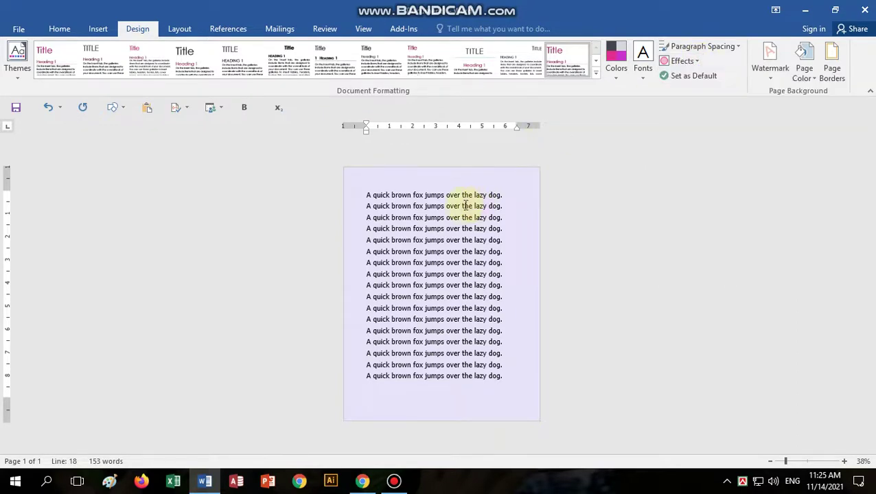
pyautogui.scroll(3, 472, 212)
pyautogui.scroll(2, 465, 219)
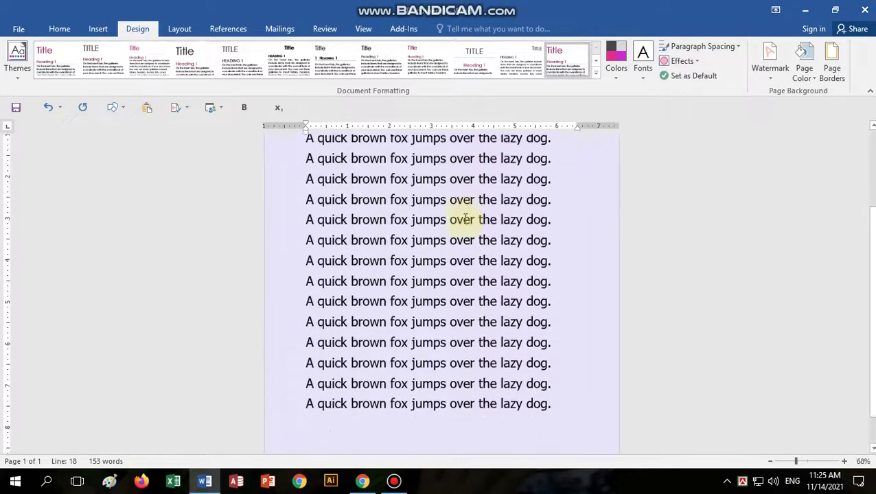
pyautogui.scroll(3, 465, 219)
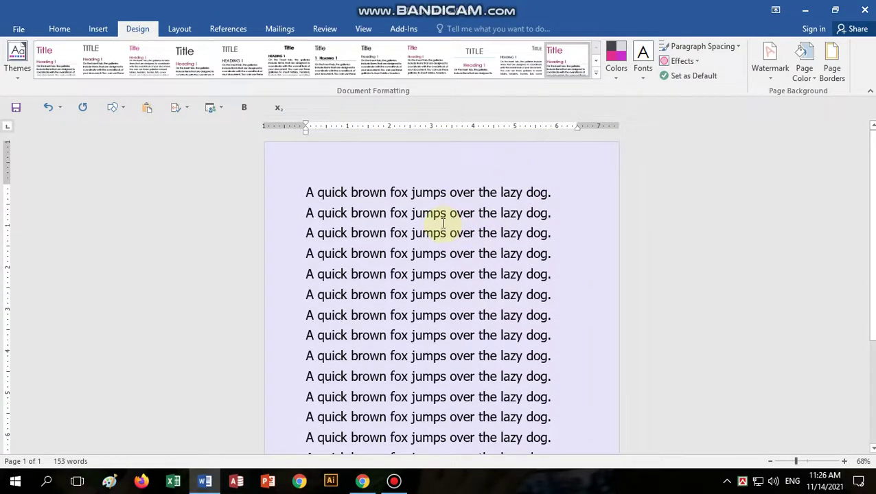
pyautogui.click(17, 484)
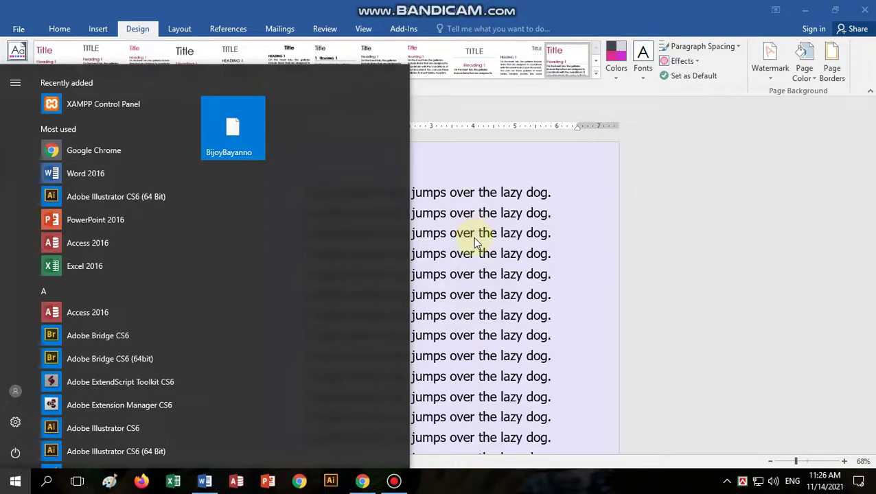
pyautogui.click(471, 236)
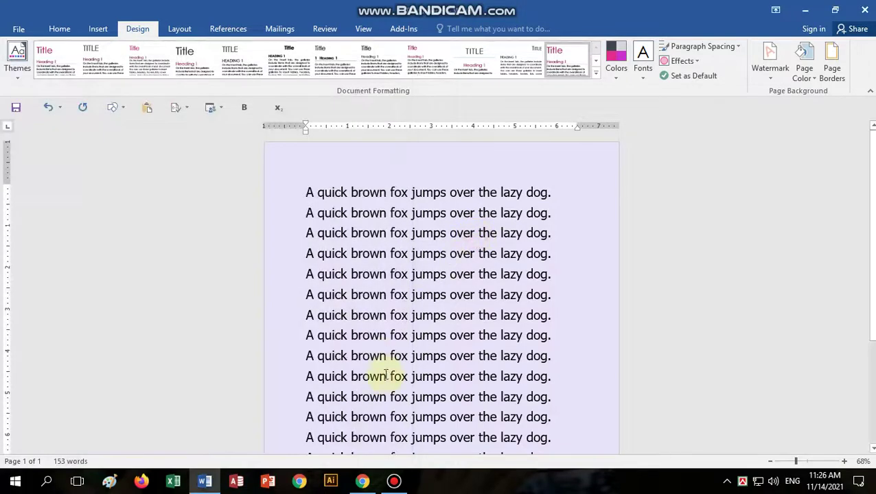